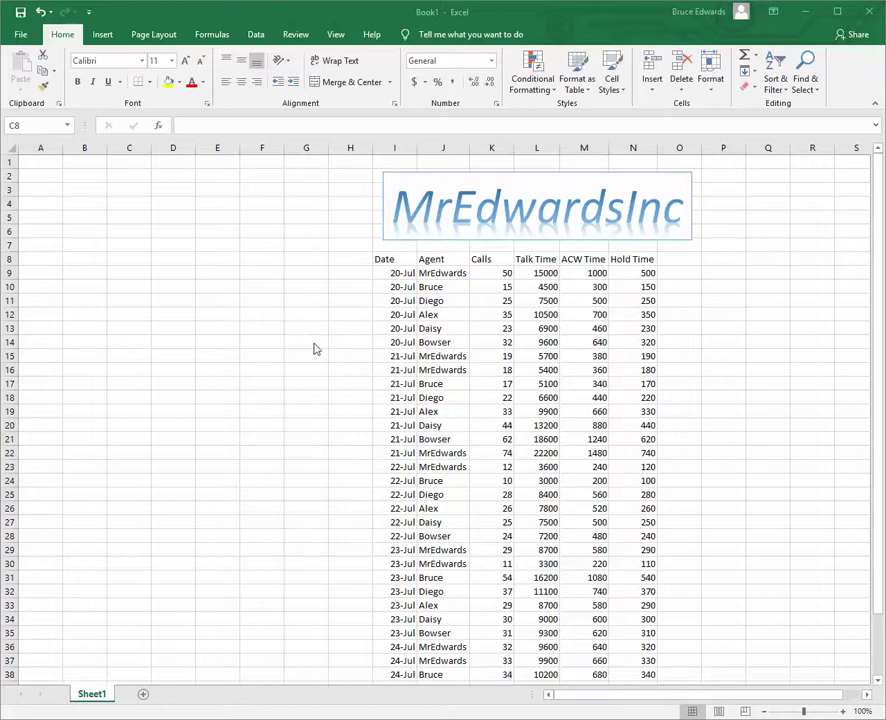
Step: Move the MrEdwardsInc banner slightly up and to the left above the call data table
{"action": "left_click", "coordinate": [120, 242]}
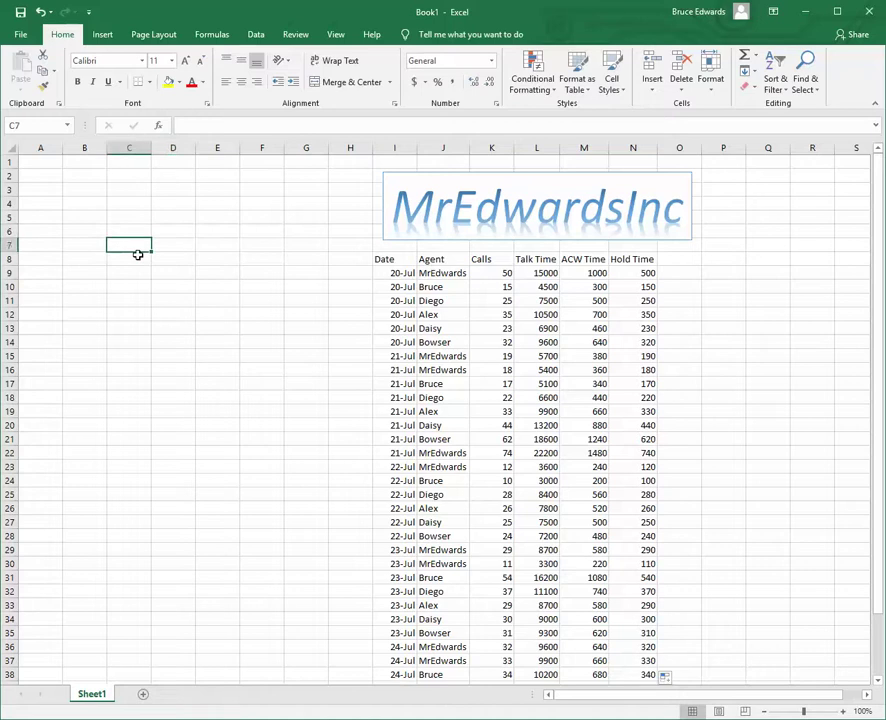
{"action": "left_click", "coordinate": [102, 231]}
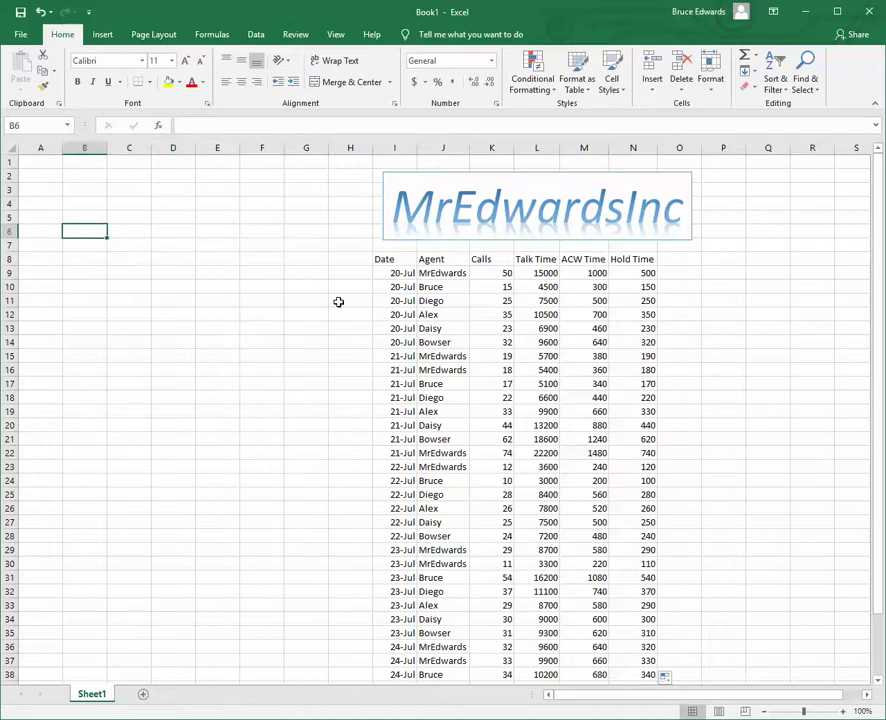
{"action": "left_click", "coordinate": [469, 178]}
{"action": "left_click_drag", "start_coordinate": [496, 174], "coordinate": [481, 170]}
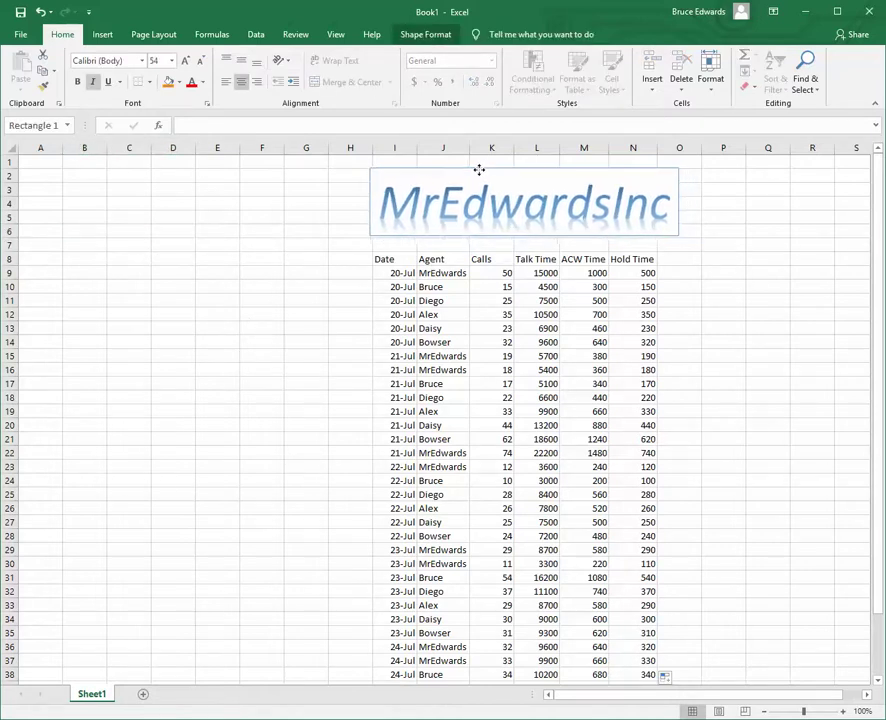
{"action": "left_click", "coordinate": [760, 261]}
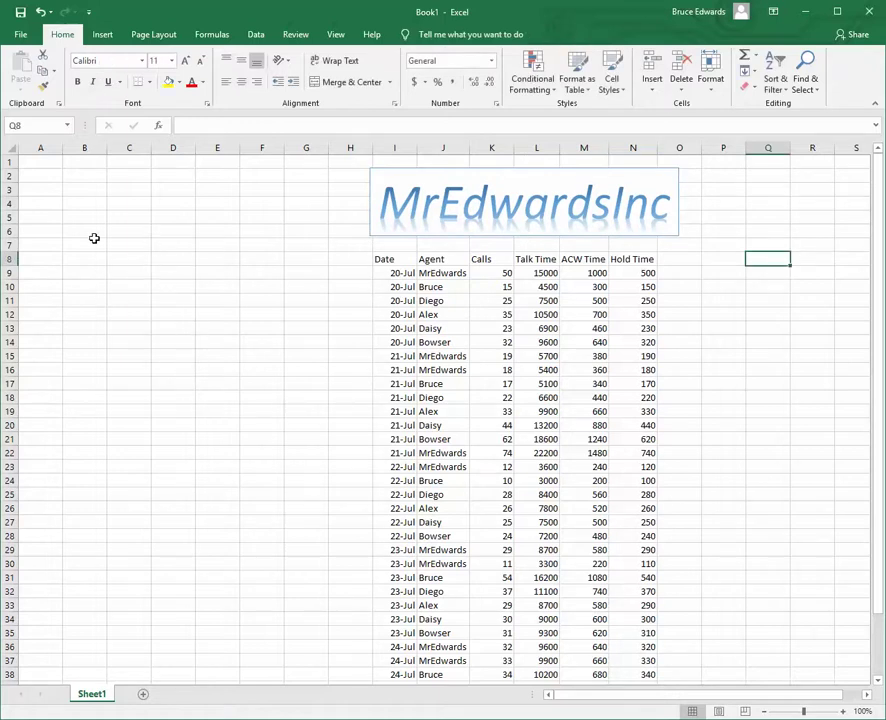
Step: Examine the call data table's dates, agents, call counts and time columns down to its last row
{"action": "left_click", "coordinate": [58, 191]}
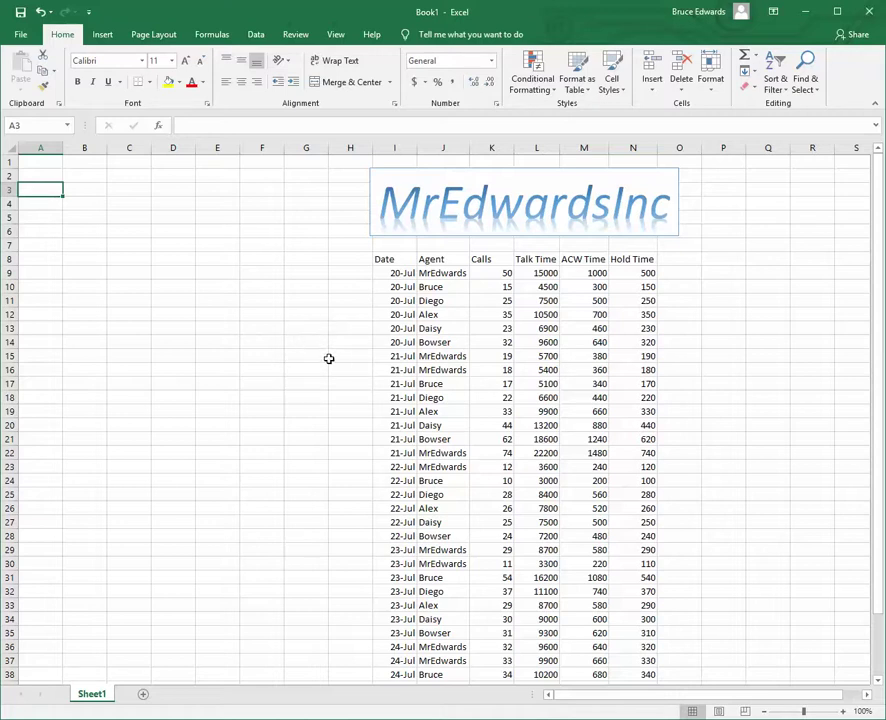
{"action": "left_click", "coordinate": [262, 340]}
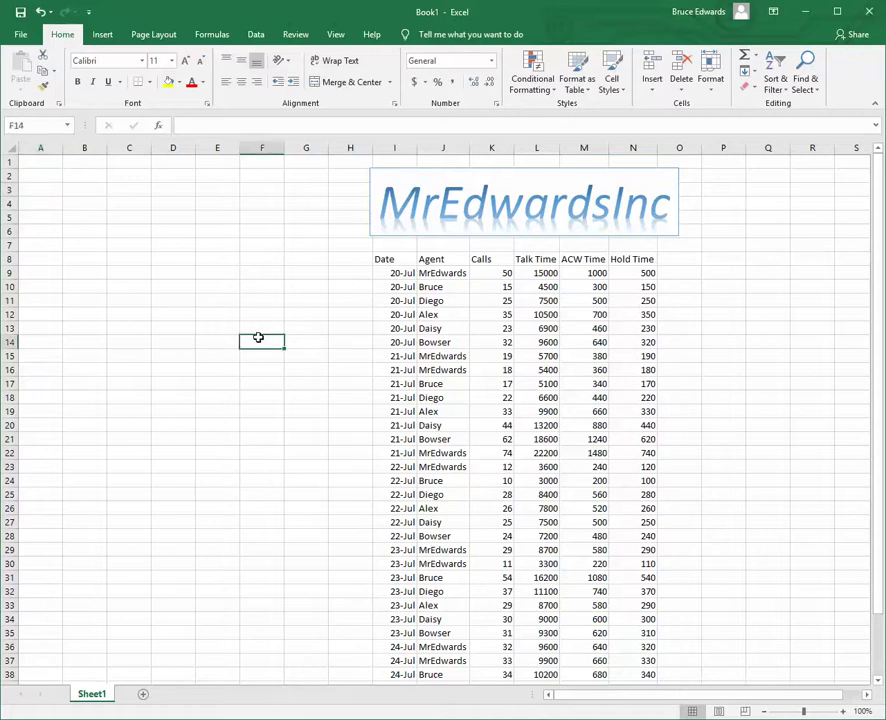
{"action": "left_click", "coordinate": [430, 314]}
{"action": "scroll", "coordinate": [380, 470], "scroll_direction": "down", "scroll_amount": 3}
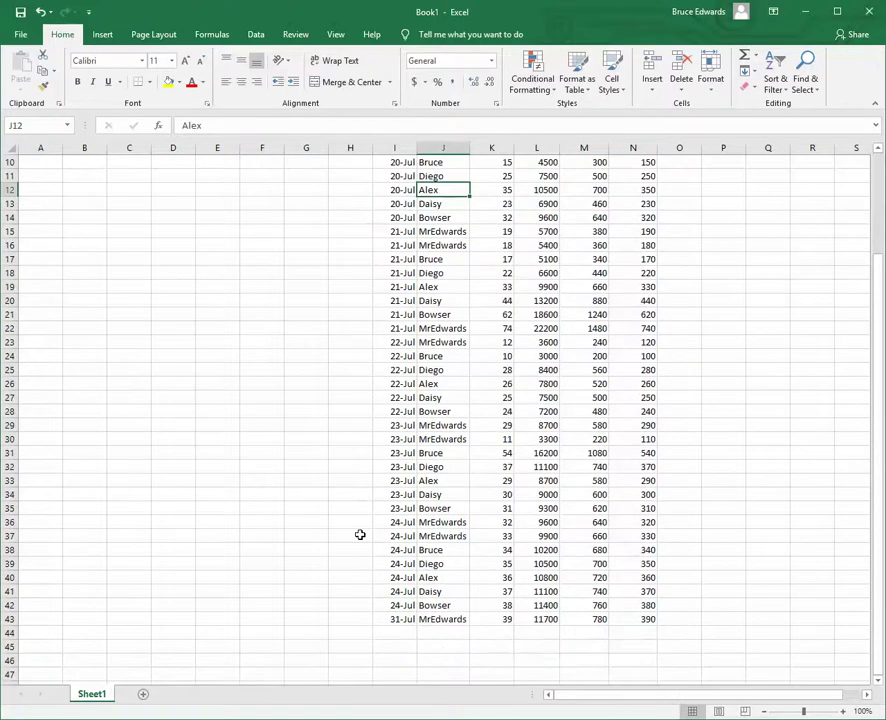
{"action": "left_click", "coordinate": [395, 605]}
{"action": "scroll", "coordinate": [405, 535], "scroll_direction": "up", "scroll_amount": 3}
{"action": "left_click", "coordinate": [396, 316]}
{"action": "left_click", "coordinate": [407, 300]}
{"action": "left_click", "coordinate": [406, 328]}
{"action": "left_click", "coordinate": [407, 342]}
{"action": "left_click", "coordinate": [408, 356]}
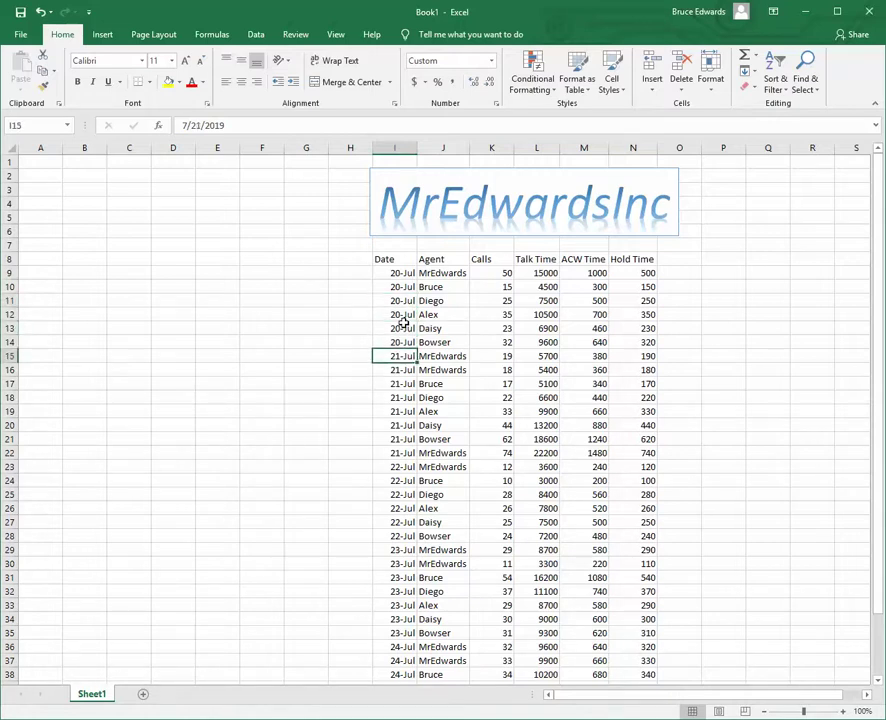
{"action": "left_click", "coordinate": [502, 329]}
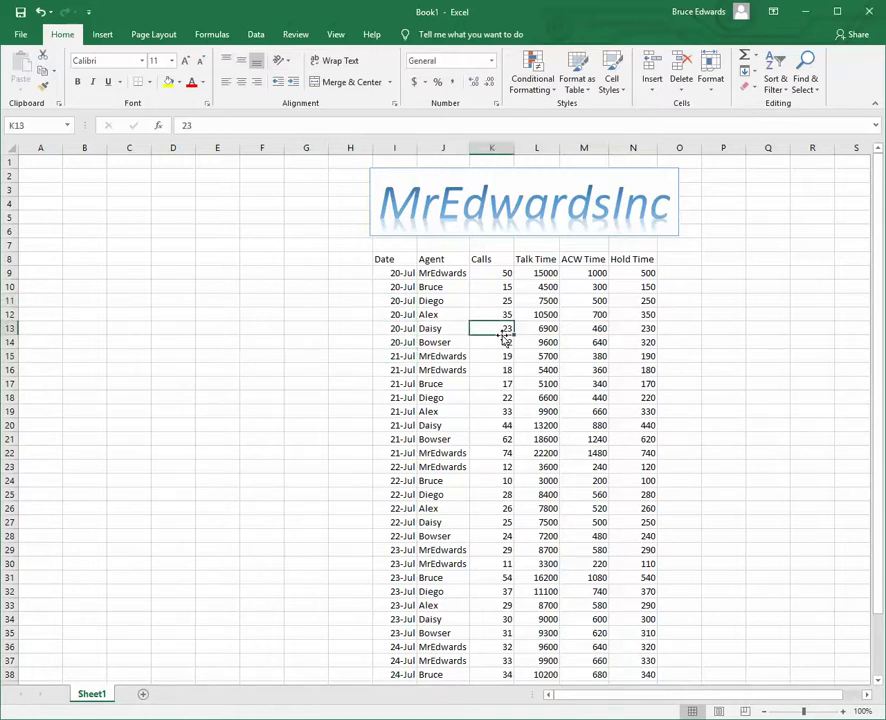
{"action": "left_click", "coordinate": [456, 286]}
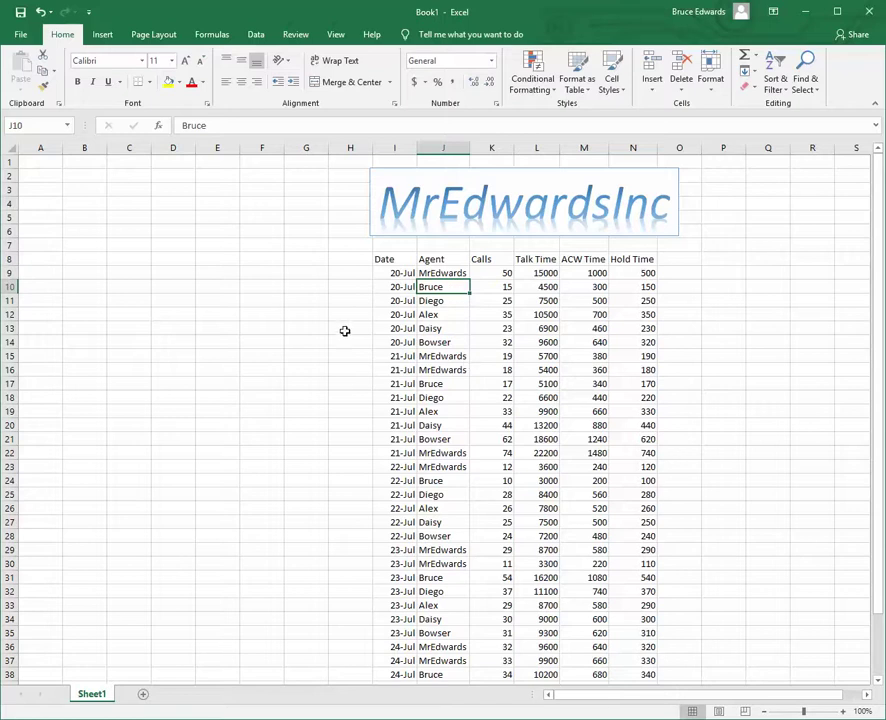
{"action": "left_click", "coordinate": [224, 340]}
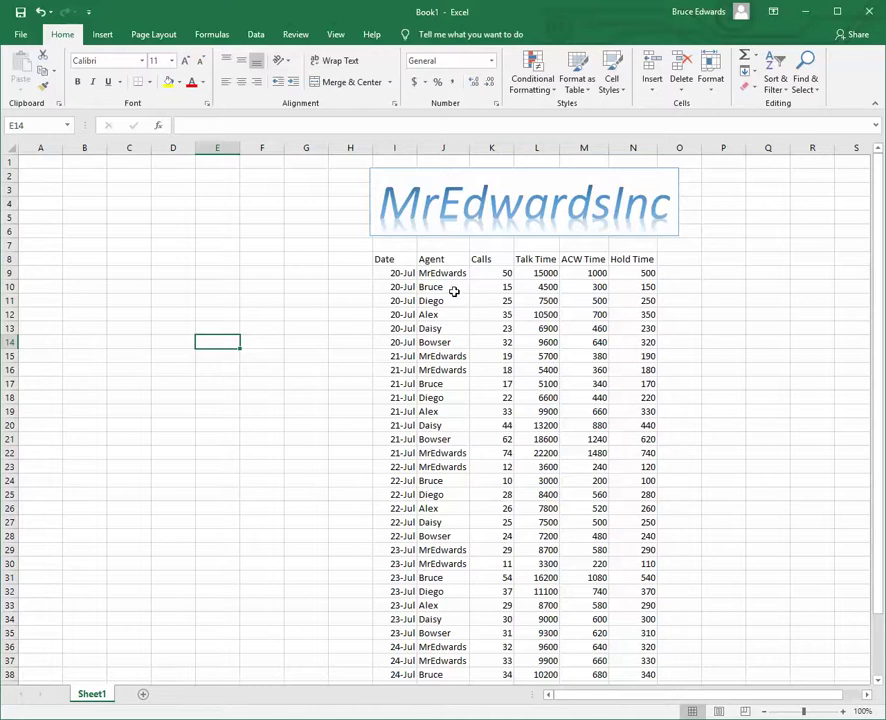
{"action": "left_click", "coordinate": [457, 342]}
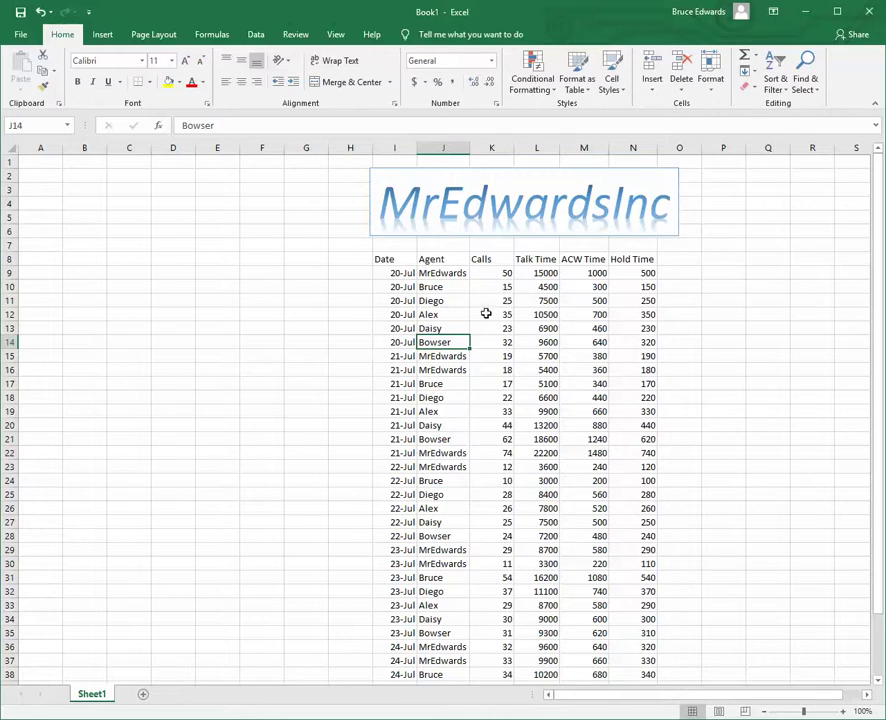
{"action": "left_click_drag", "start_coordinate": [540, 259], "coordinate": [643, 258]}
{"action": "left_click", "coordinate": [643, 258]}
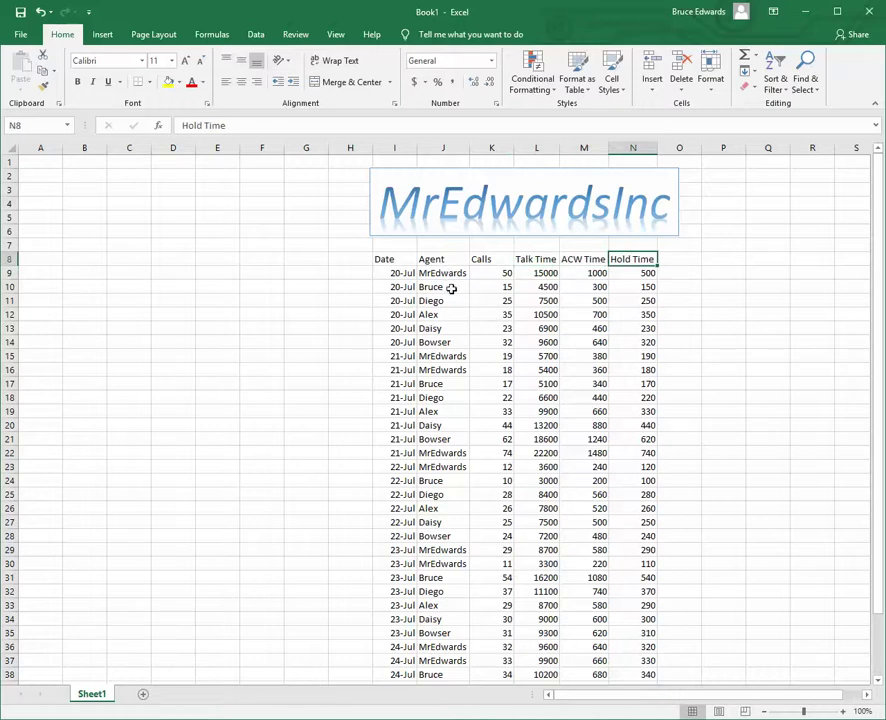
{"action": "left_click", "coordinate": [48, 202]}
{"action": "left_click", "coordinate": [186, 245]}
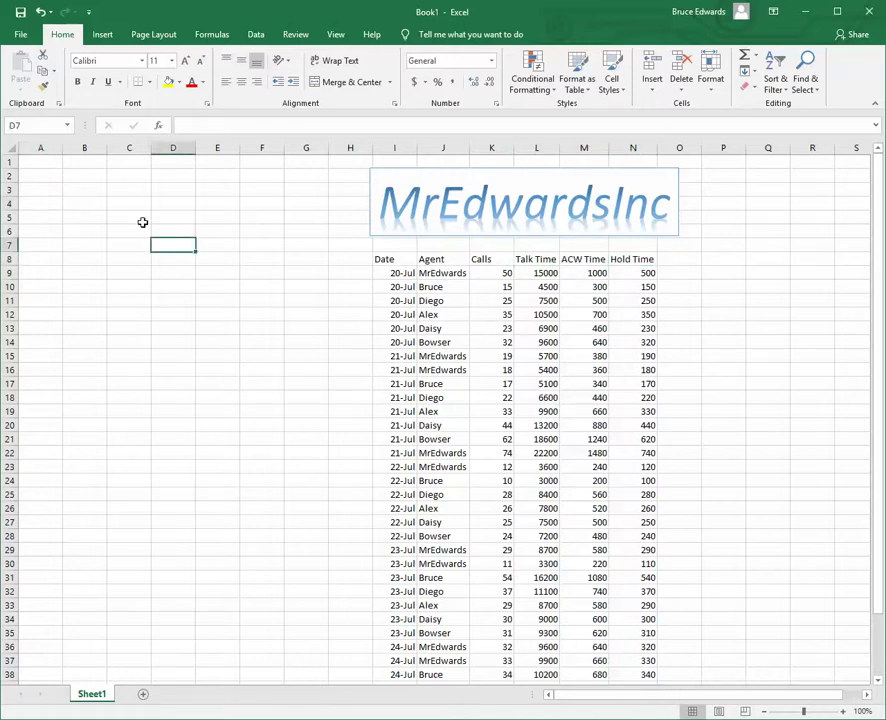
Step: Copy the Agent-to-Hold Time headers and first six agent rows (J8:N14) to A3, and fit column A's width to its contents
{"action": "left_click", "coordinate": [433, 260]}
{"action": "left_click_drag", "start_coordinate": [433, 260], "coordinate": [626, 343]}
{"action": "key", "text": "ctrl+c"}
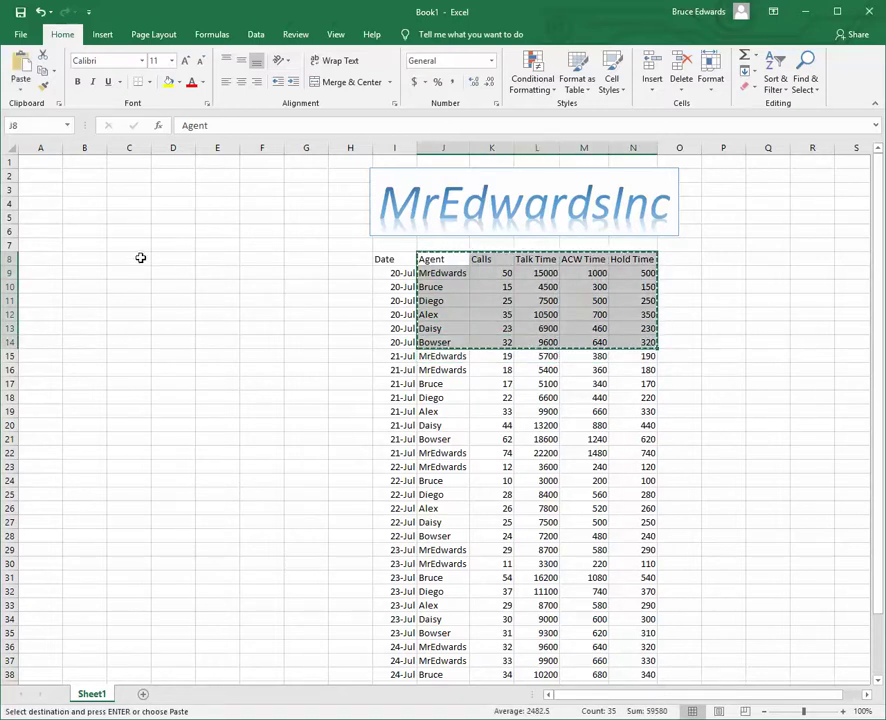
{"action": "left_click", "coordinate": [56, 191]}
{"action": "key", "text": "ctrl+v"}
{"action": "left_click", "coordinate": [138, 342]}
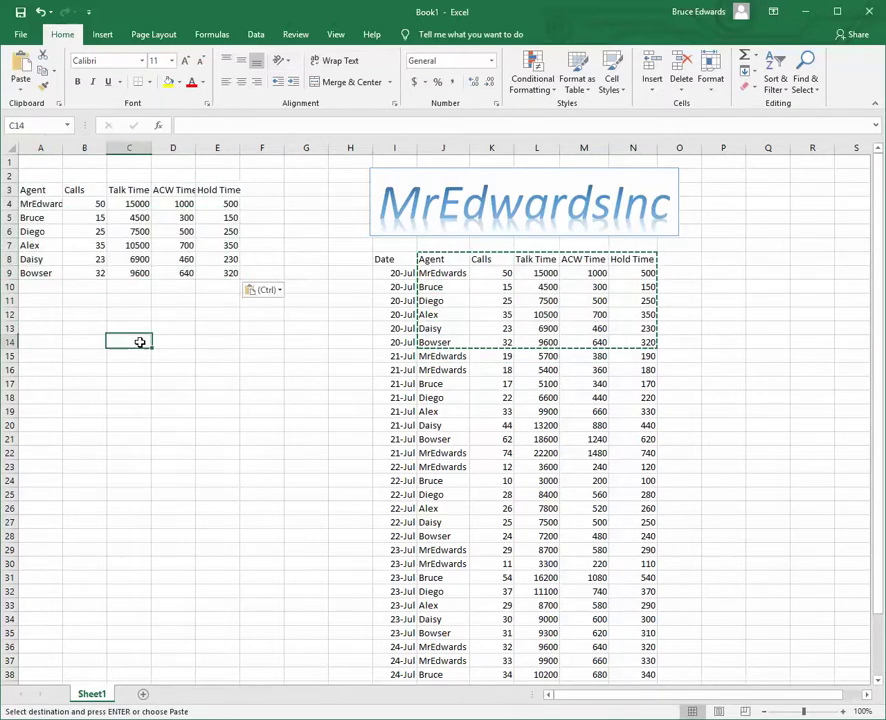
{"action": "double_click", "coordinate": [61, 147]}
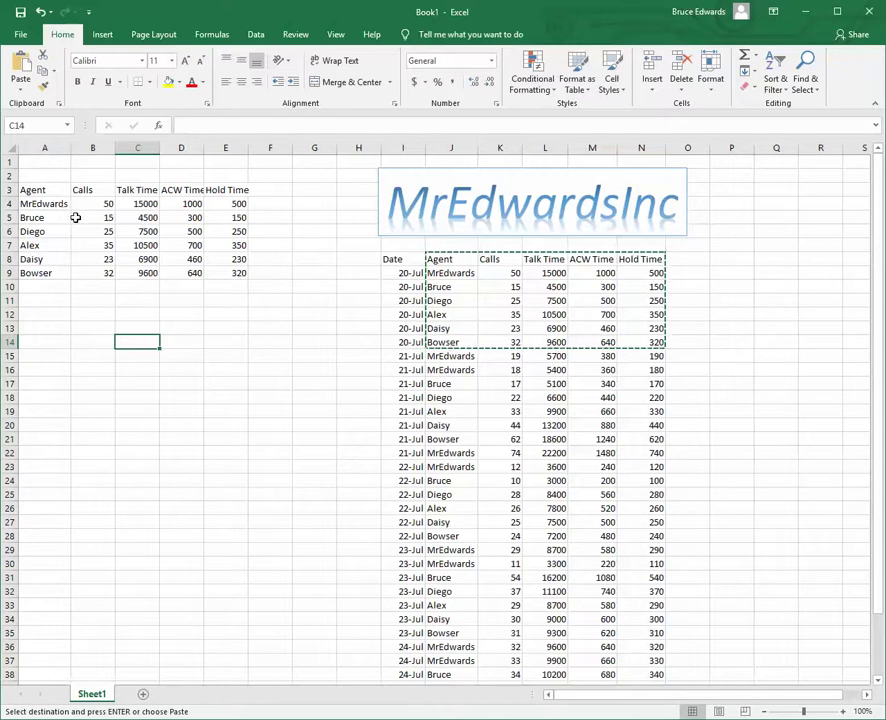
{"action": "left_click", "coordinate": [36, 245]}
{"action": "left_click", "coordinate": [40, 273]}
{"action": "left_click", "coordinate": [44, 328]}
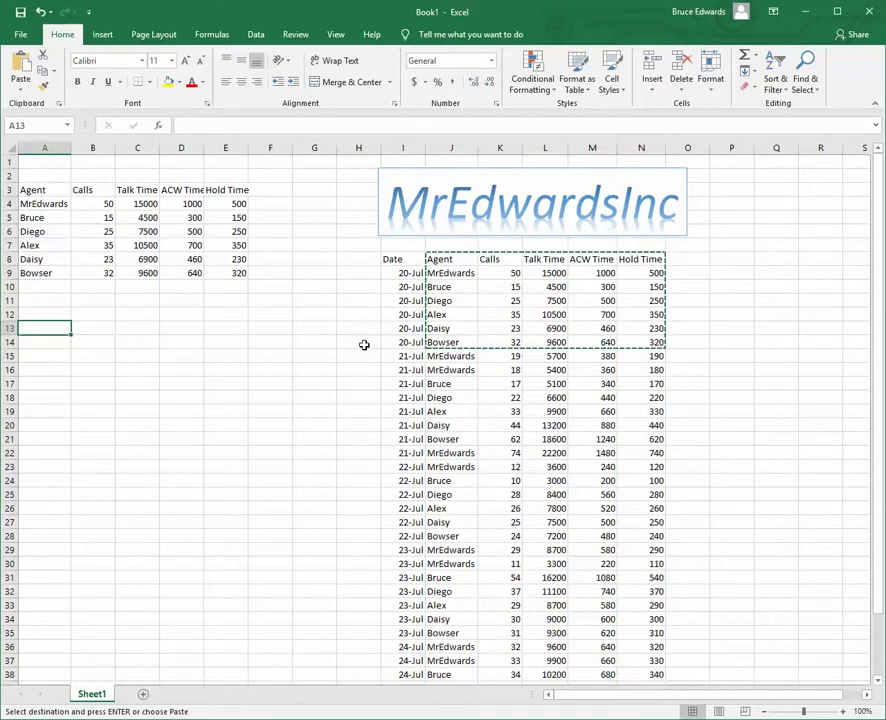
{"action": "key", "text": "Escape"}
Step: Clear the copied figures in B4:E9, keeping the headers and agent names
{"action": "left_click", "coordinate": [226, 343]}
{"action": "left_click_drag", "start_coordinate": [95, 205], "coordinate": [242, 268]}
{"action": "key", "text": "Delete"}
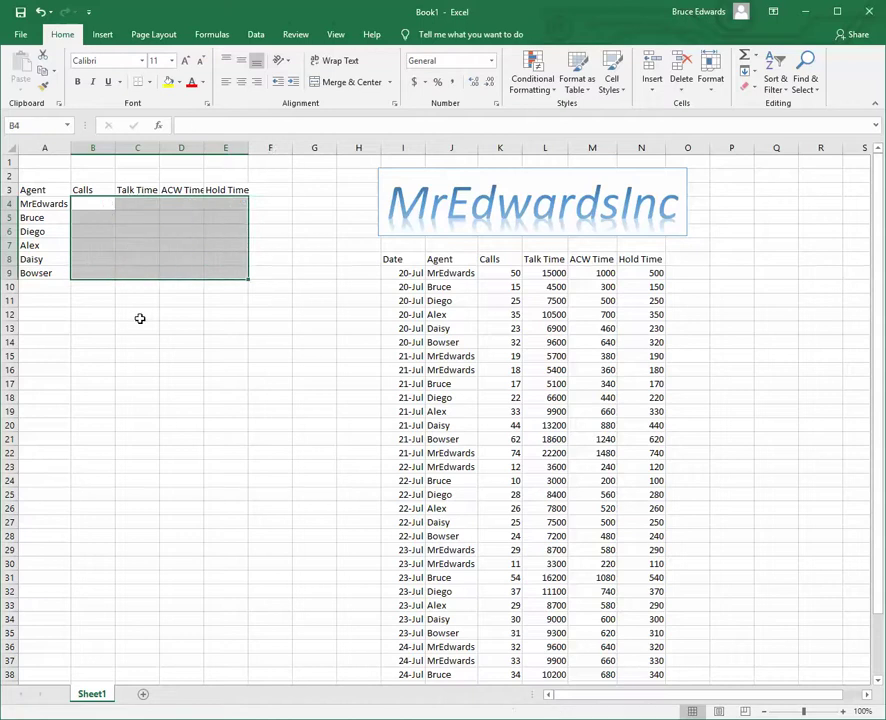
{"action": "left_click", "coordinate": [148, 316]}
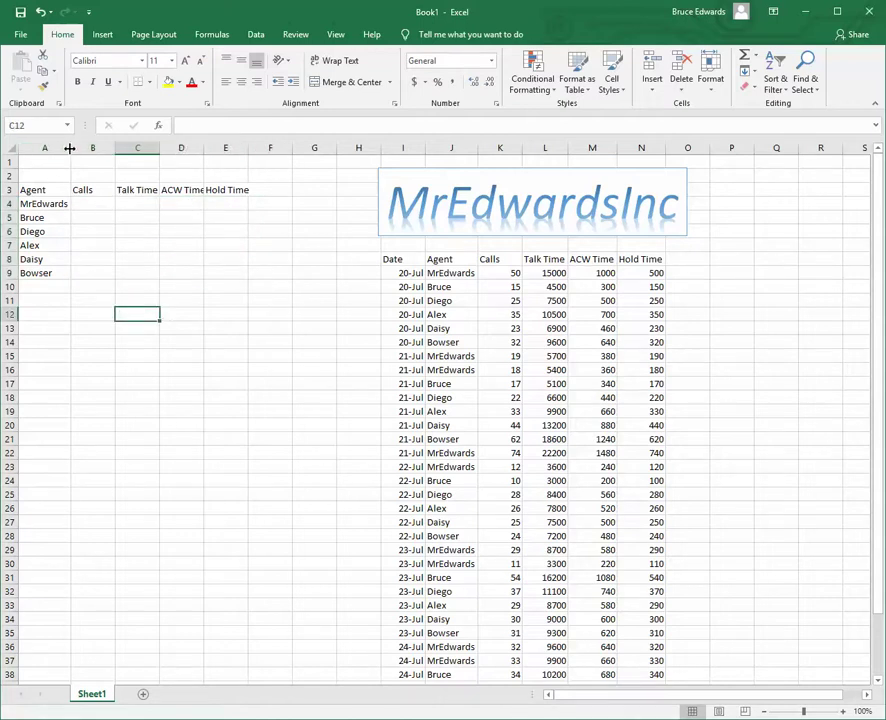
Step: Enter =VLOOKUP(A4,J:N,5,FALSE) in B4, looking up the first agent in the call data with an exact match
{"action": "left_click", "coordinate": [97, 203]}
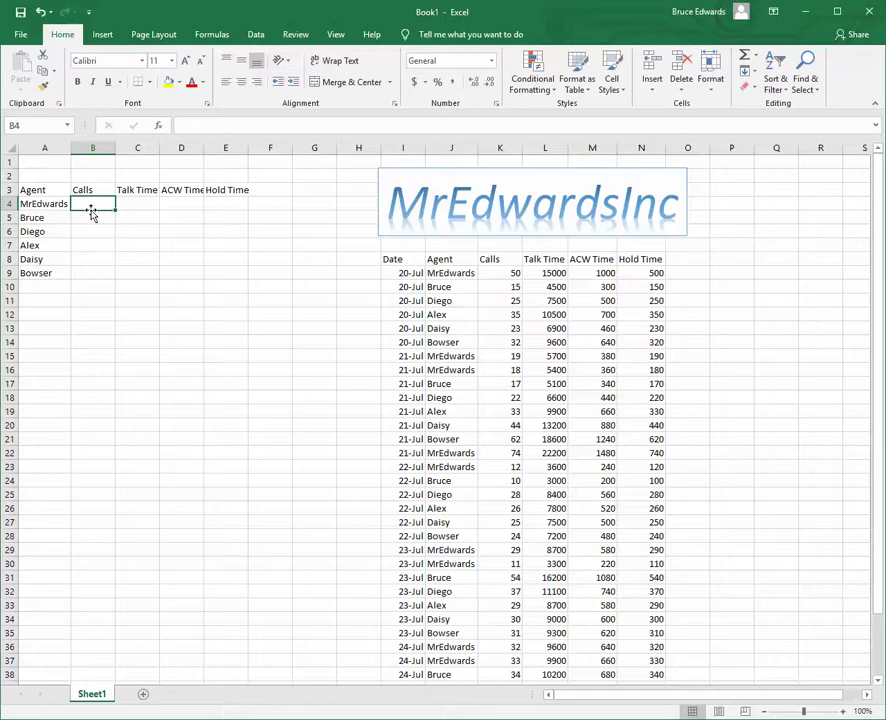
{"action": "type", "text": "=vlo"}
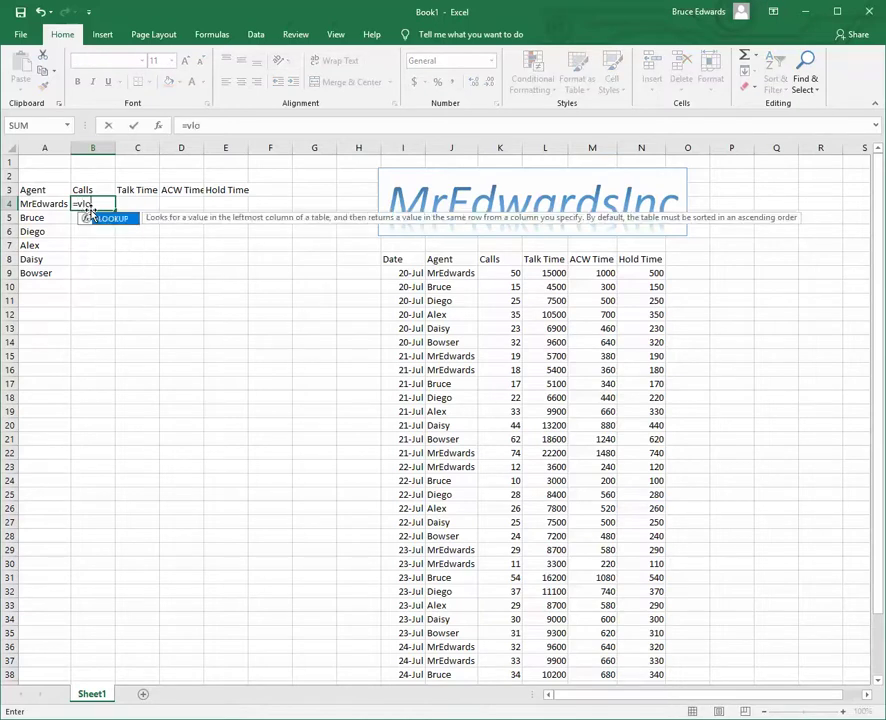
{"action": "key", "text": "Tab"}
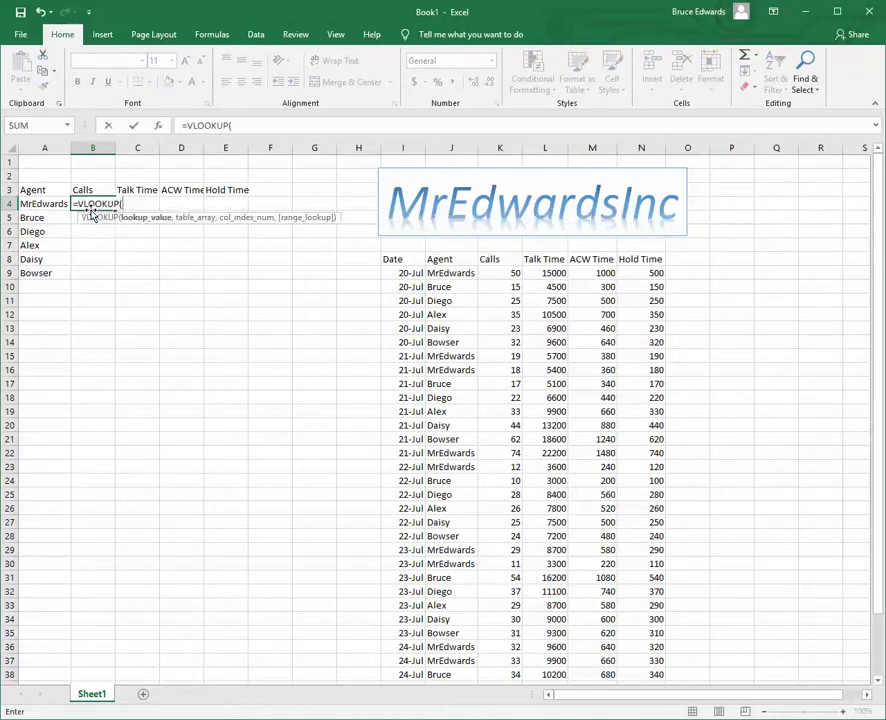
{"action": "left_click", "coordinate": [52, 204]}
{"action": "type", "text": ","}
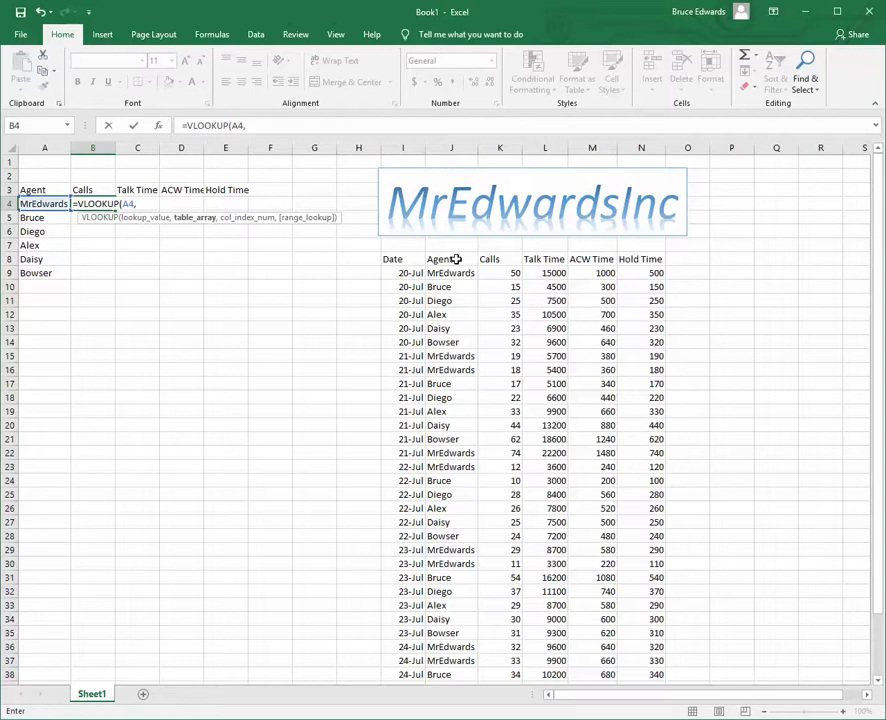
{"action": "left_click", "coordinate": [450, 149]}
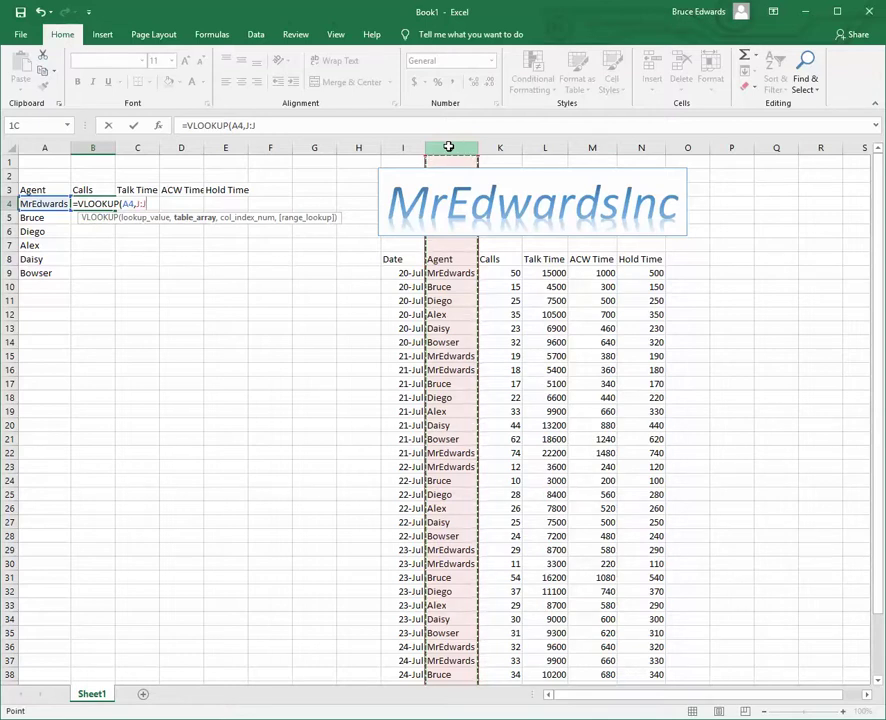
{"action": "left_click_drag", "start_coordinate": [451, 146], "coordinate": [642, 165]}
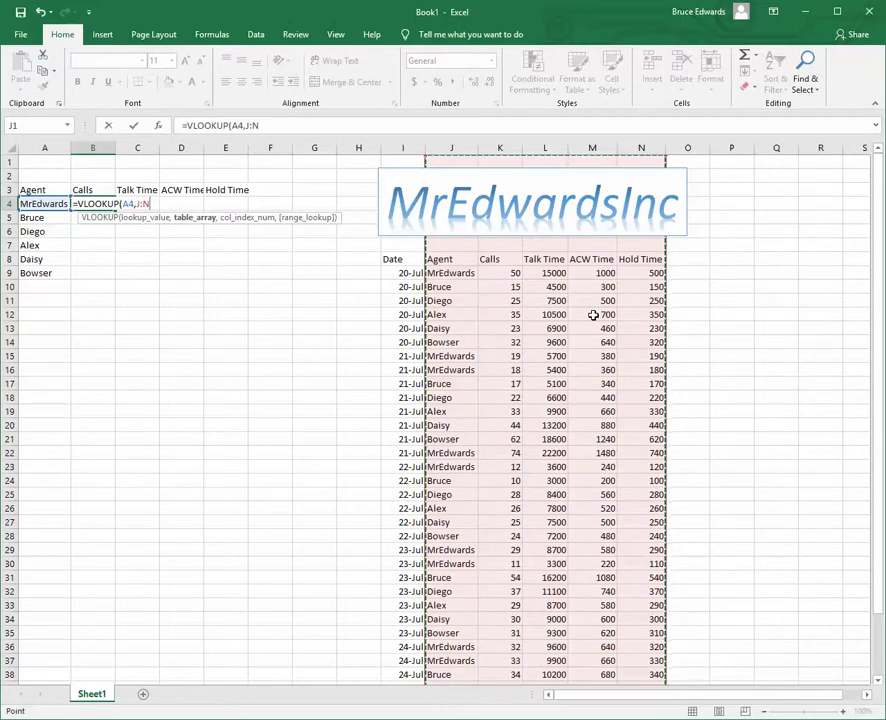
{"action": "type", "text": ",5"}
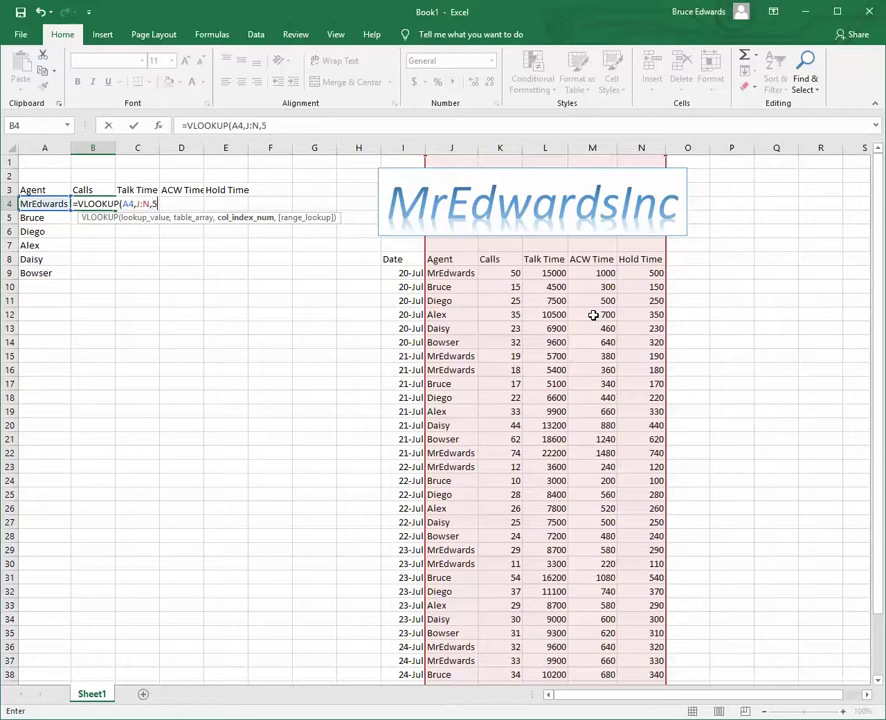
{"action": "type", "text": ","}
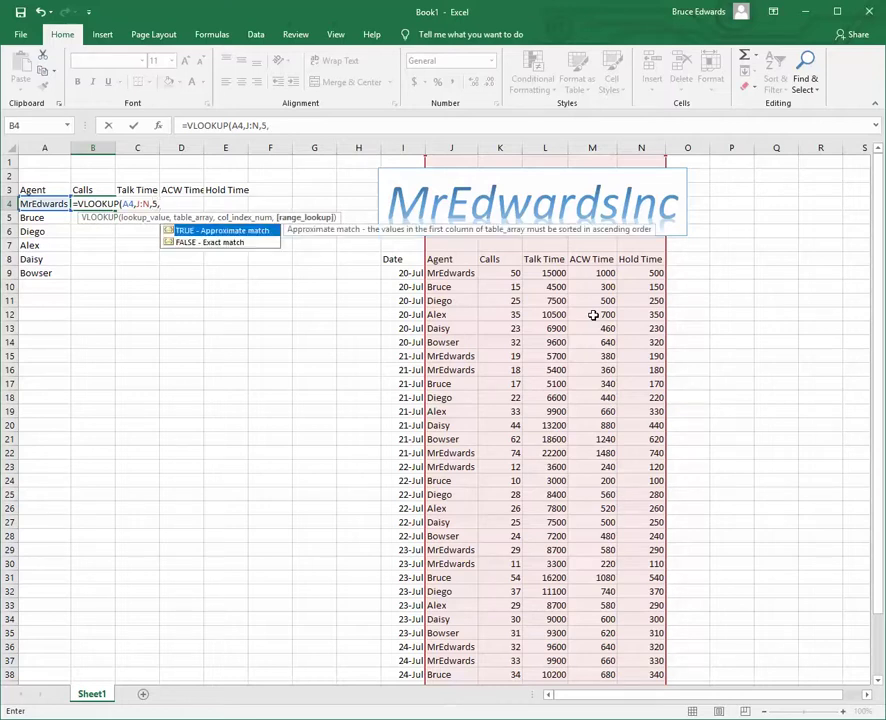
{"action": "key", "text": "Down"}
{"action": "key", "text": "Tab"}
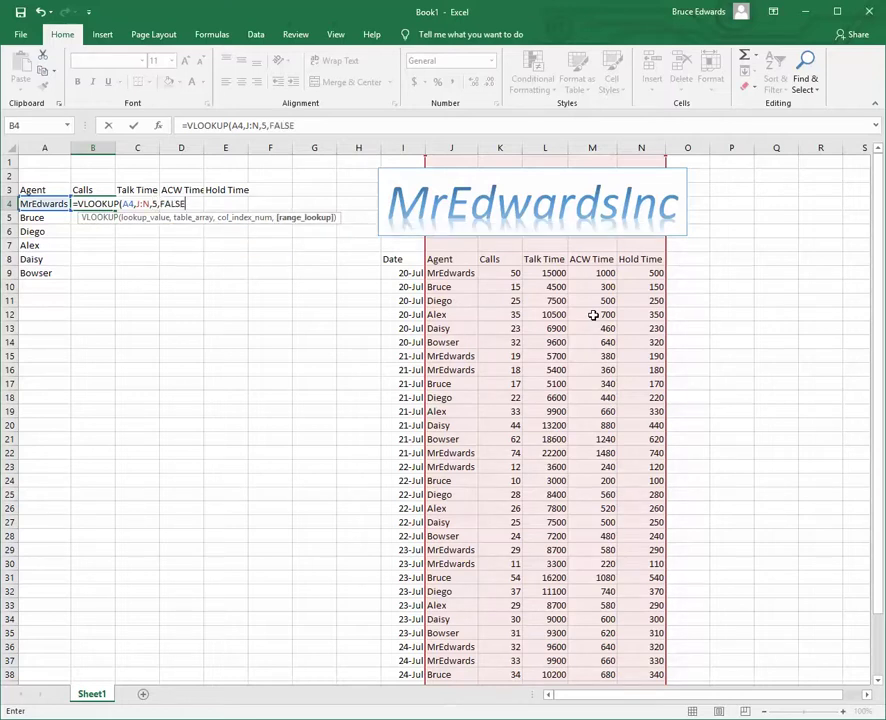
{"action": "type", "text": ")"}
{"action": "key", "text": "Return"}
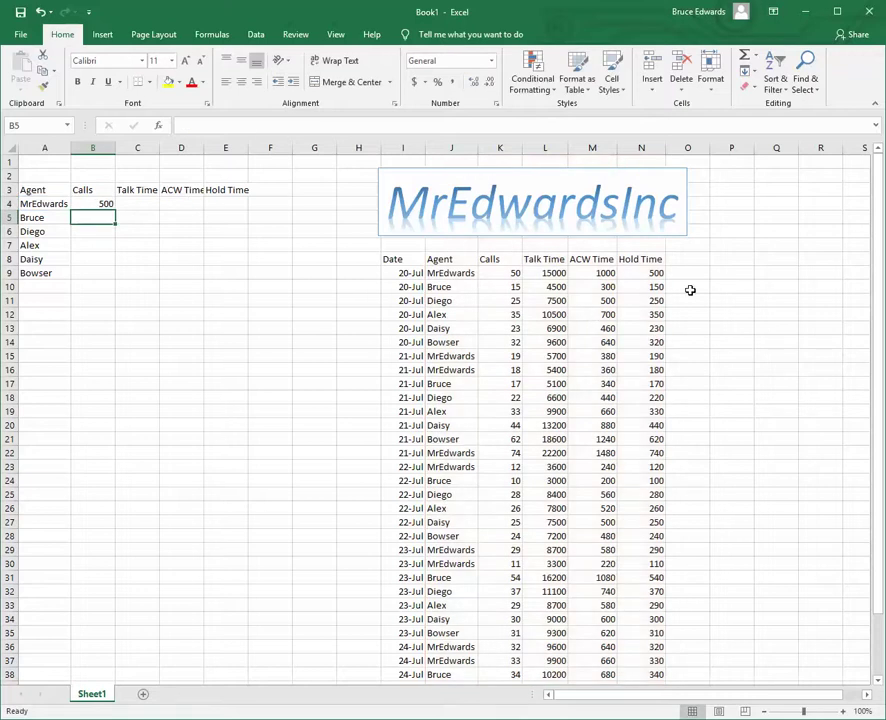
Step: Fill the VLOOKUP formula from B4 down to B9 for the remaining agents and review the filled cells
{"action": "left_click", "coordinate": [632, 273]}
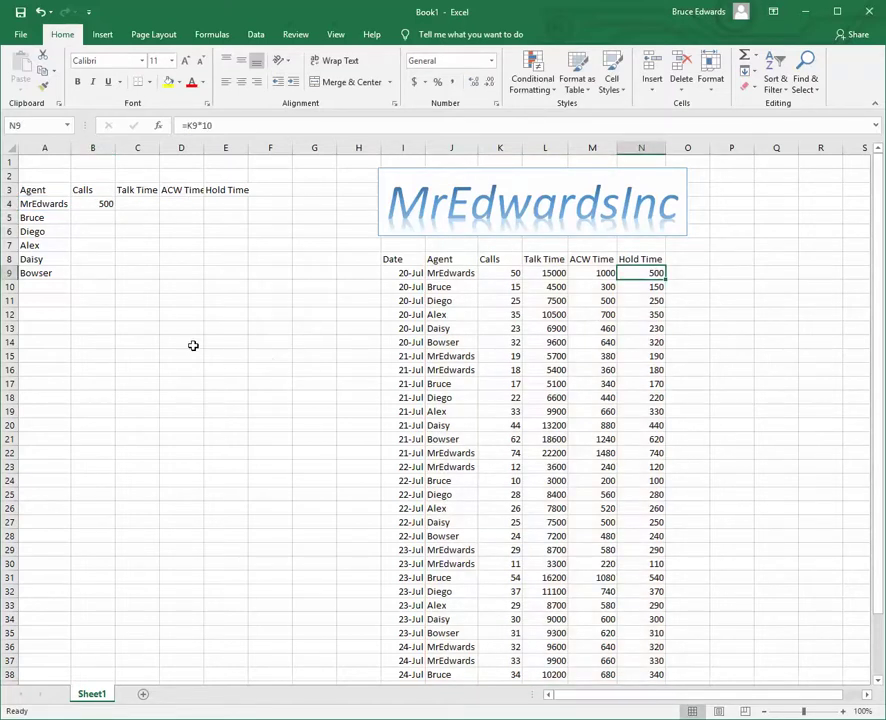
{"action": "left_click", "coordinate": [100, 204]}
{"action": "left_click_drag", "start_coordinate": [116, 209], "coordinate": [114, 280]}
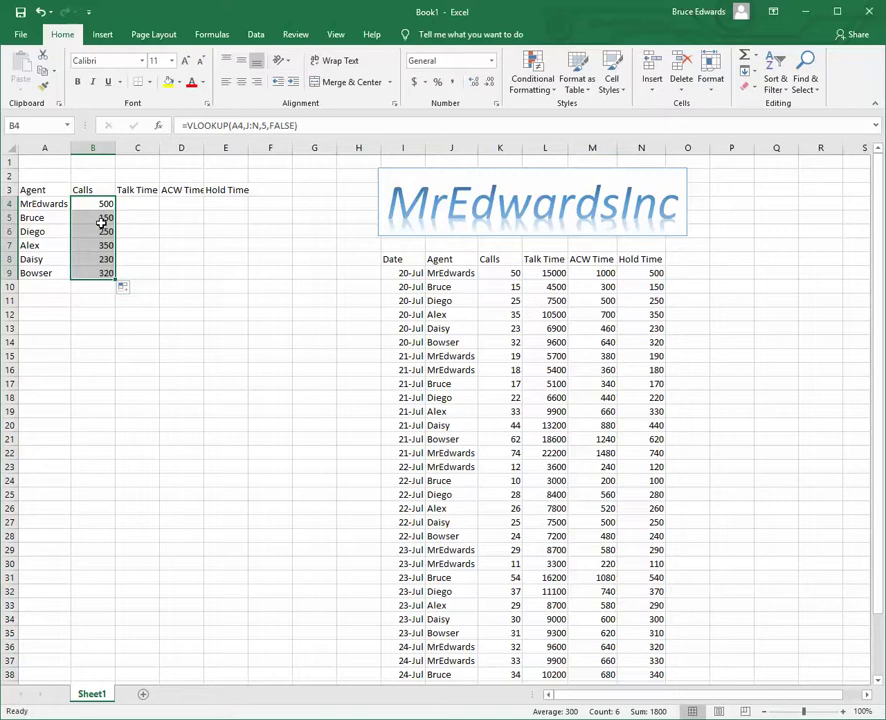
{"action": "key", "text": "Down"}
{"action": "key", "text": "Down"}
{"action": "key", "text": "Down"}
{"action": "key", "text": "Down"}
{"action": "key", "text": "Down"}
{"action": "key", "text": "ctrl+Down"}
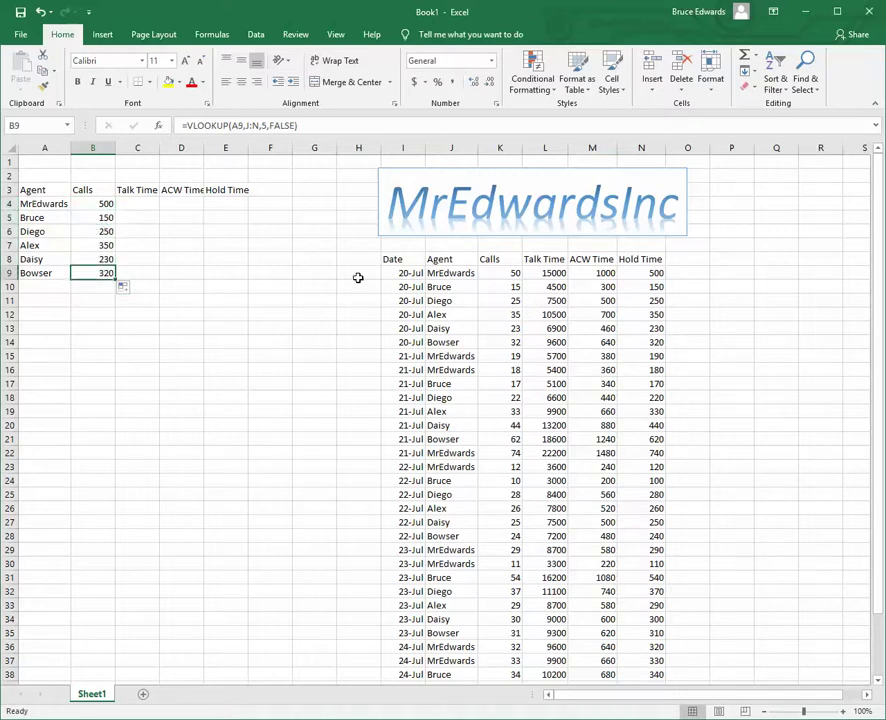
Step: Examine the repeated agent entries in column J along with their Calls and Hold Time figures
{"action": "left_click", "coordinate": [452, 300]}
{"action": "left_click", "coordinate": [457, 345]}
{"action": "left_click", "coordinate": [452, 397]}
{"action": "left_click", "coordinate": [452, 342]}
{"action": "left_click", "coordinate": [452, 300]}
{"action": "left_click", "coordinate": [450, 384]}
{"action": "left_click", "coordinate": [465, 315]}
{"action": "left_click_drag", "start_coordinate": [460, 370], "coordinate": [460, 384]}
{"action": "left_click", "coordinate": [455, 313]}
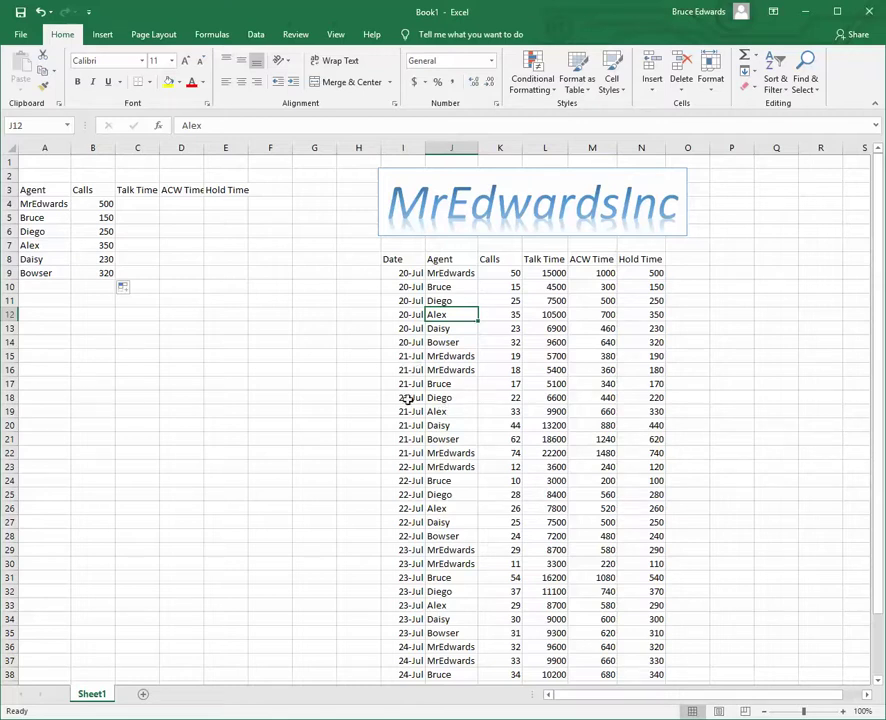
{"action": "left_click_drag", "start_coordinate": [499, 300], "coordinate": [500, 397]}
{"action": "left_click_drag", "start_coordinate": [657, 277], "coordinate": [625, 368]}
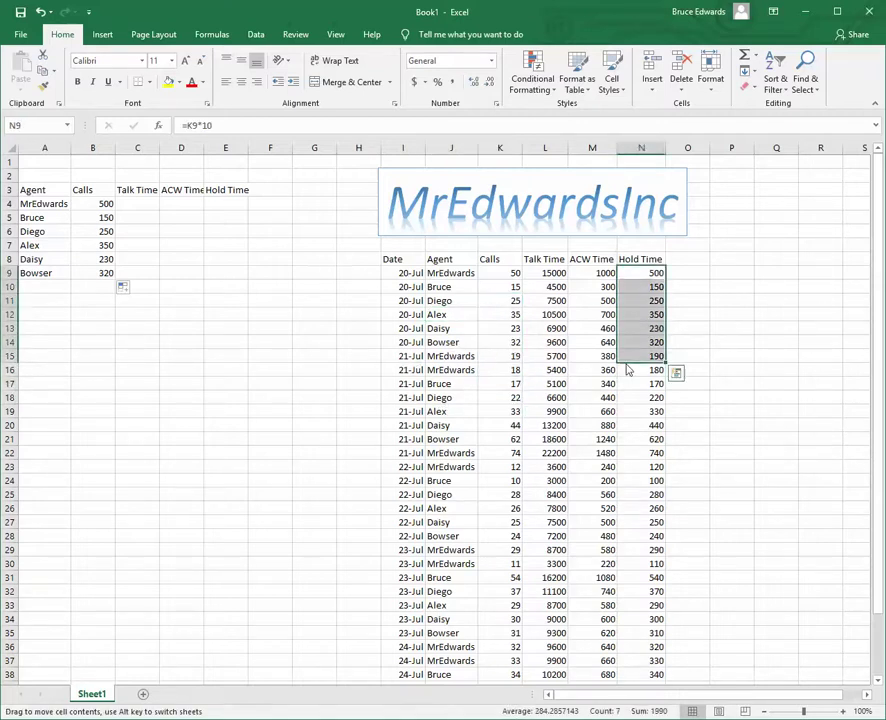
{"action": "left_click_drag", "start_coordinate": [545, 273], "coordinate": [516, 340]}
{"action": "left_click_drag", "start_coordinate": [137, 259], "coordinate": [114, 244]}
{"action": "left_click", "coordinate": [108, 232]}
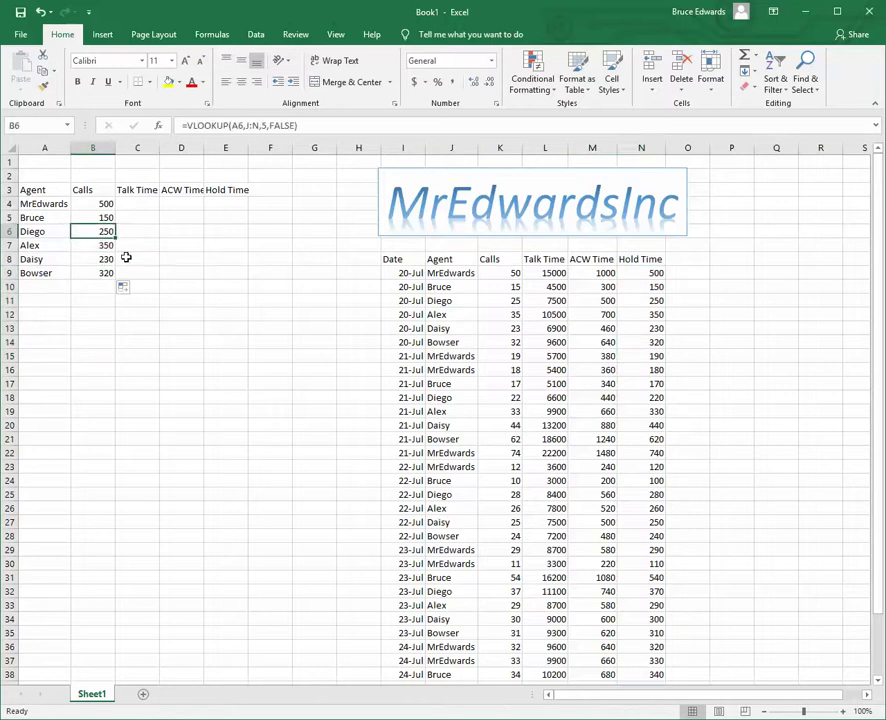
Step: Replace the lookup in B4 with =SUMIFS(K:K,J:J,A4) to total the first agent's calls
{"action": "left_click", "coordinate": [100, 204]}
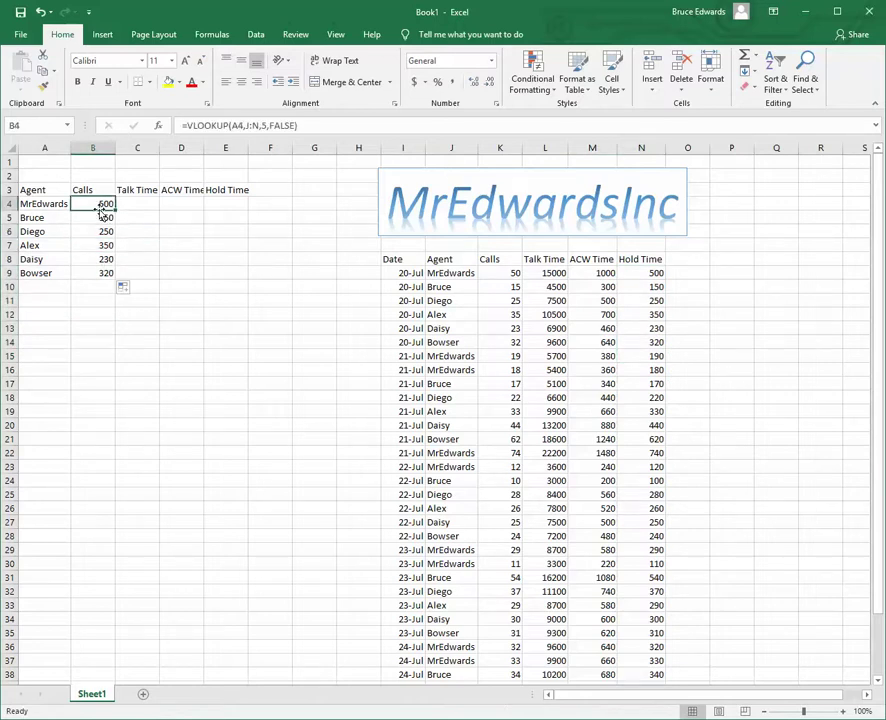
{"action": "type", "text": "=sumif"}
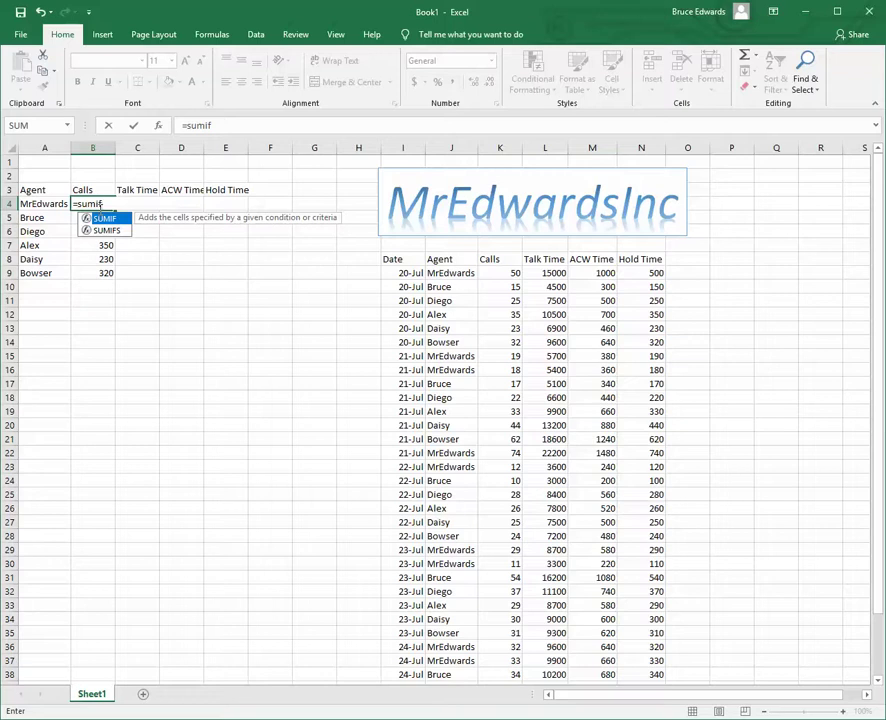
{"action": "key", "text": "Tab"}
{"action": "key", "text": "BackSpace"}
{"action": "type", "text": "s"}
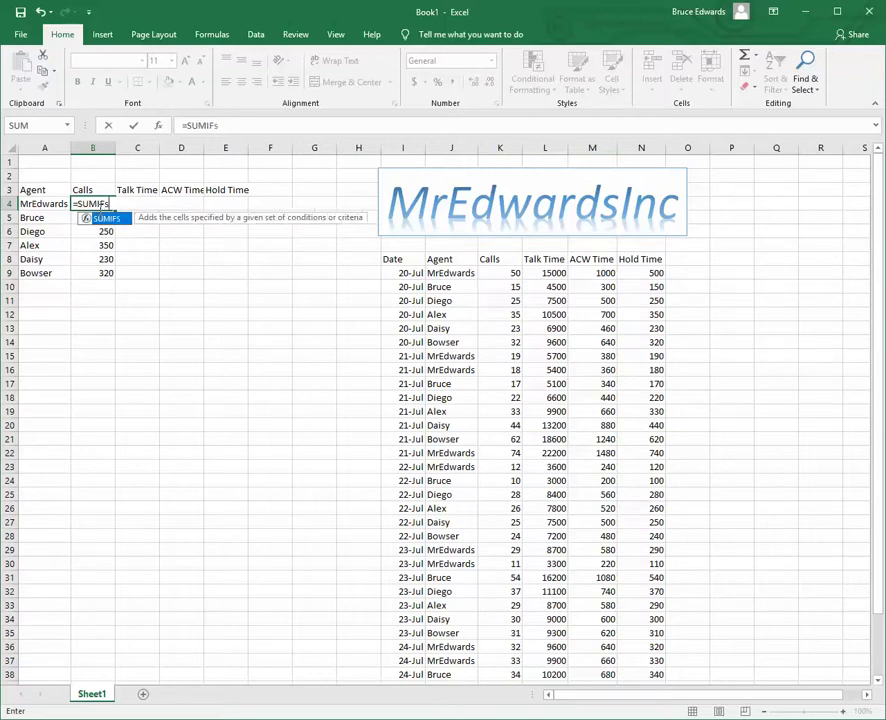
{"action": "key", "text": "Tab"}
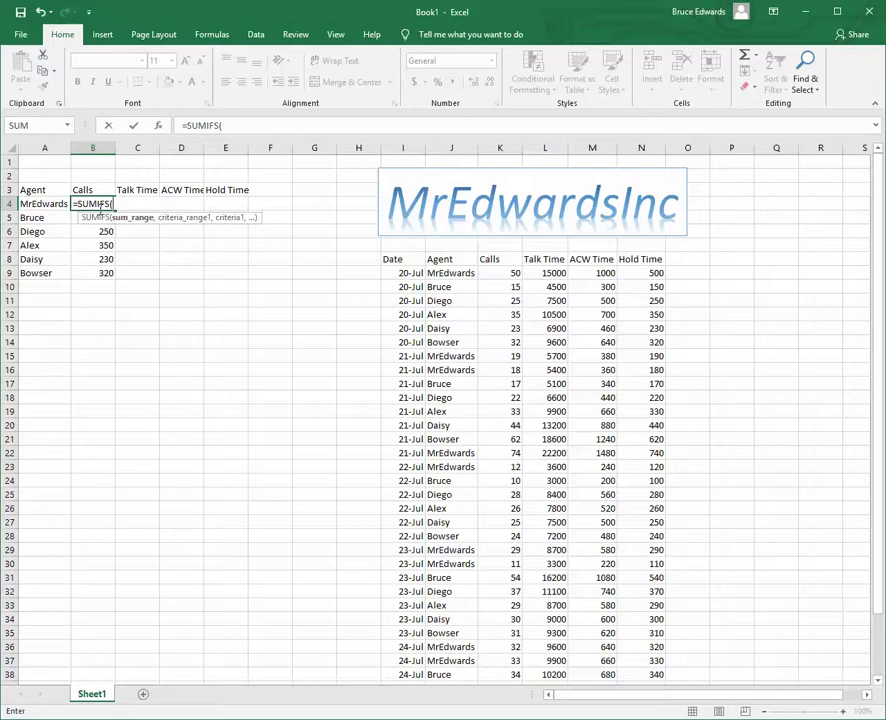
{"action": "left_click", "coordinate": [519, 146]}
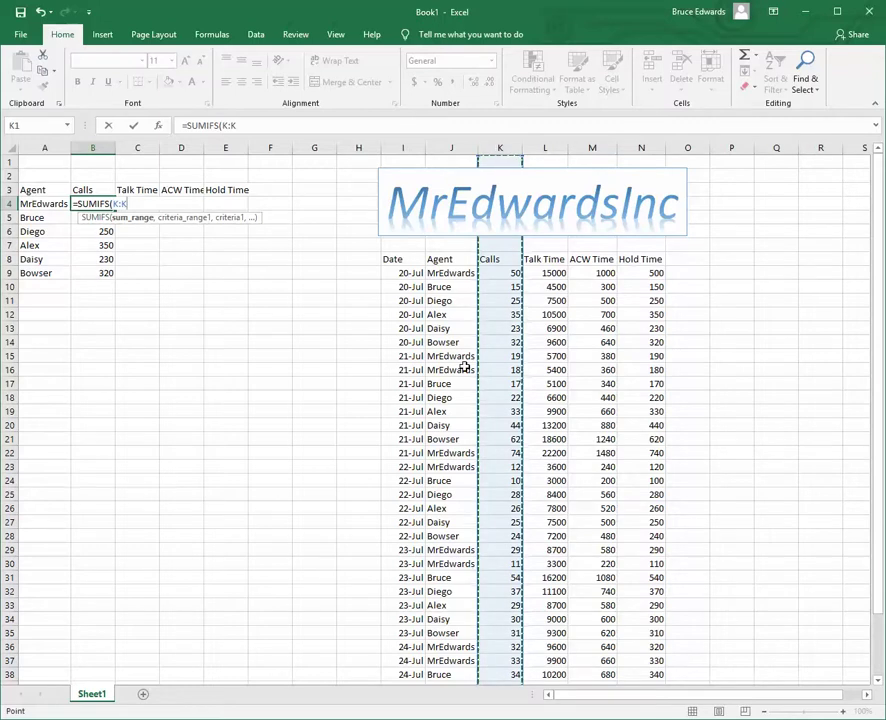
{"action": "type", "text": ","}
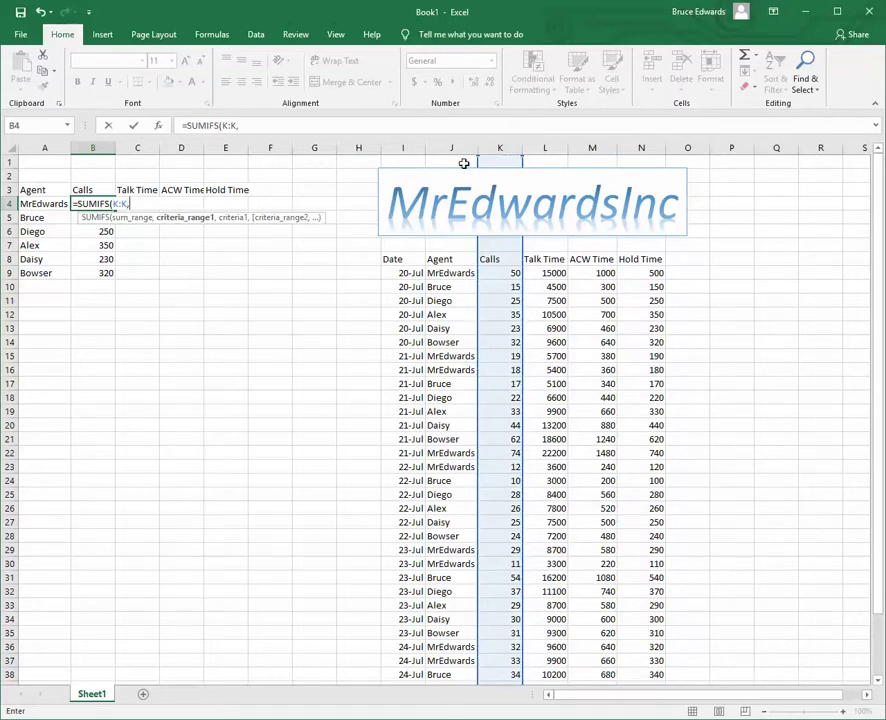
{"action": "left_click", "coordinate": [453, 148]}
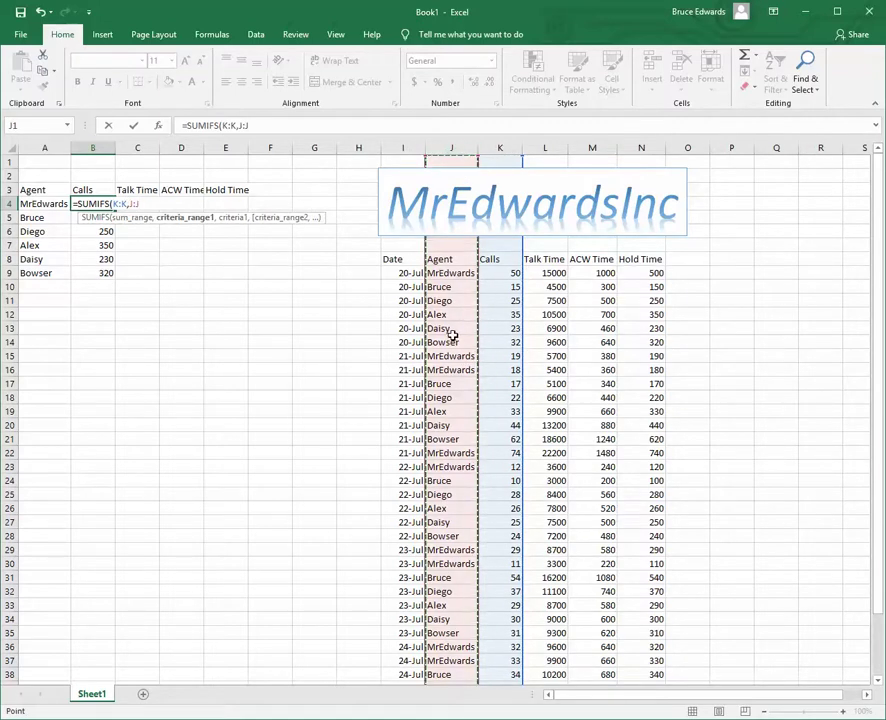
{"action": "type", "text": ","}
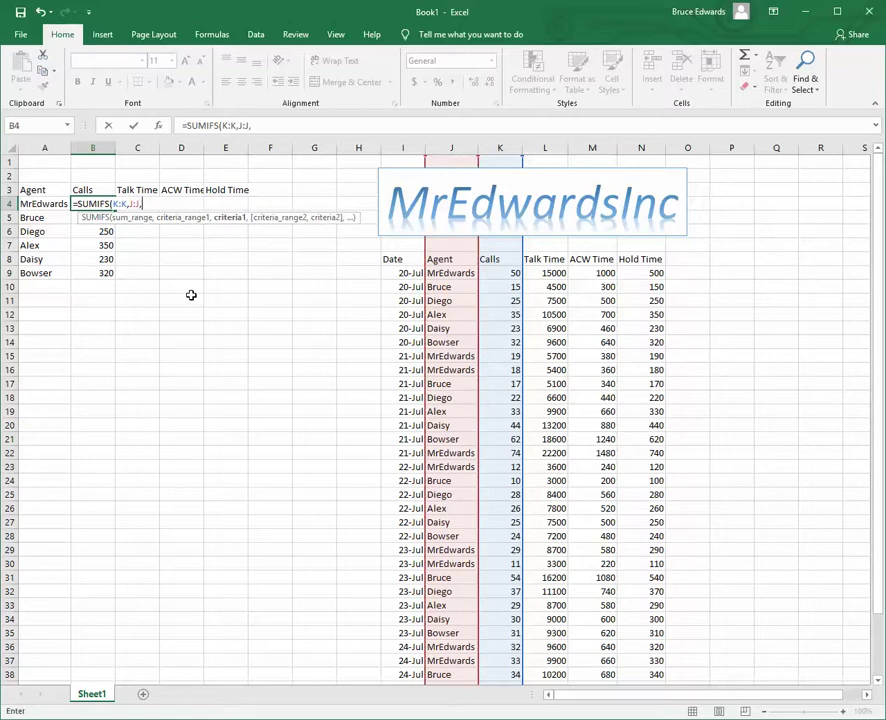
{"action": "left_click", "coordinate": [27, 205]}
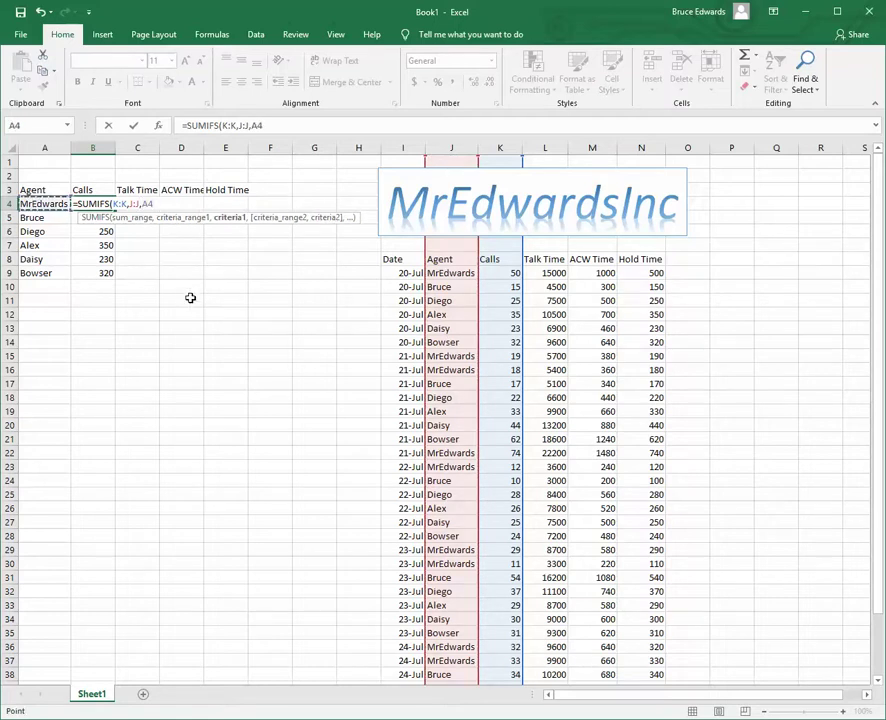
{"action": "type", "text": ")"}
{"action": "key", "text": "Return"}
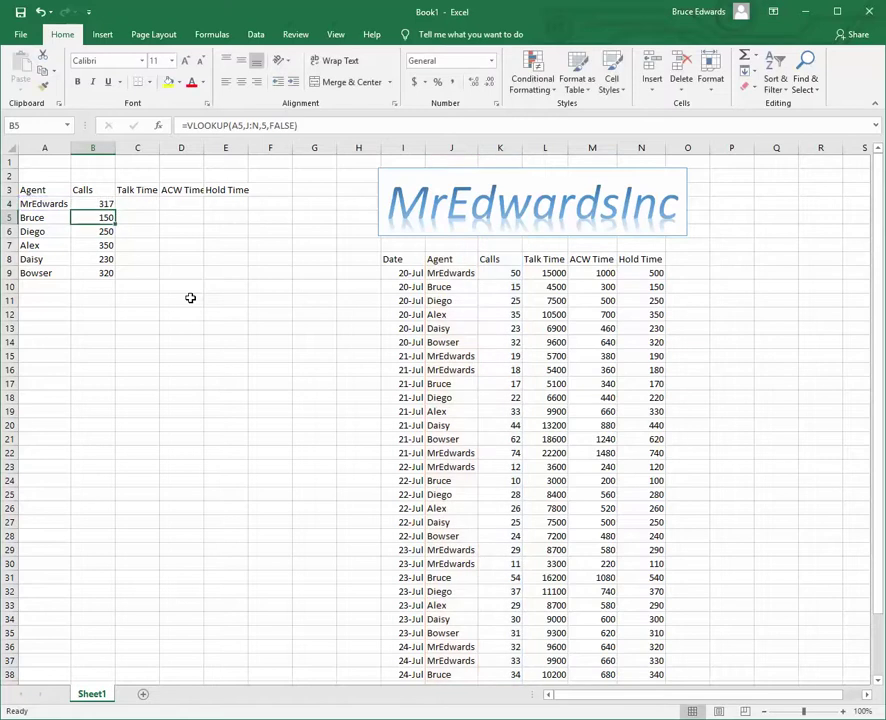
Step: Fill the SUMIFS formula from B4 down to B9 for the remaining agents and review the formula in B4
{"action": "left_click", "coordinate": [455, 370]}
{"action": "scroll", "coordinate": [540, 429], "scroll_direction": "down", "scroll_amount": 9}
{"action": "scroll", "coordinate": [540, 425], "scroll_direction": "up", "scroll_amount": 9}
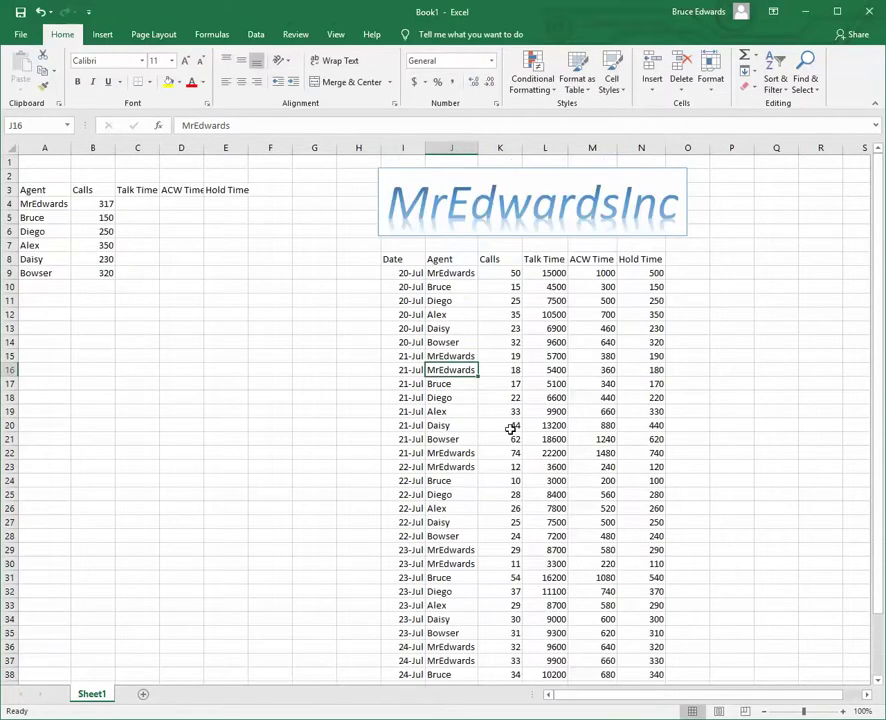
{"action": "left_click", "coordinate": [104, 205]}
{"action": "double_click", "coordinate": [116, 210]}
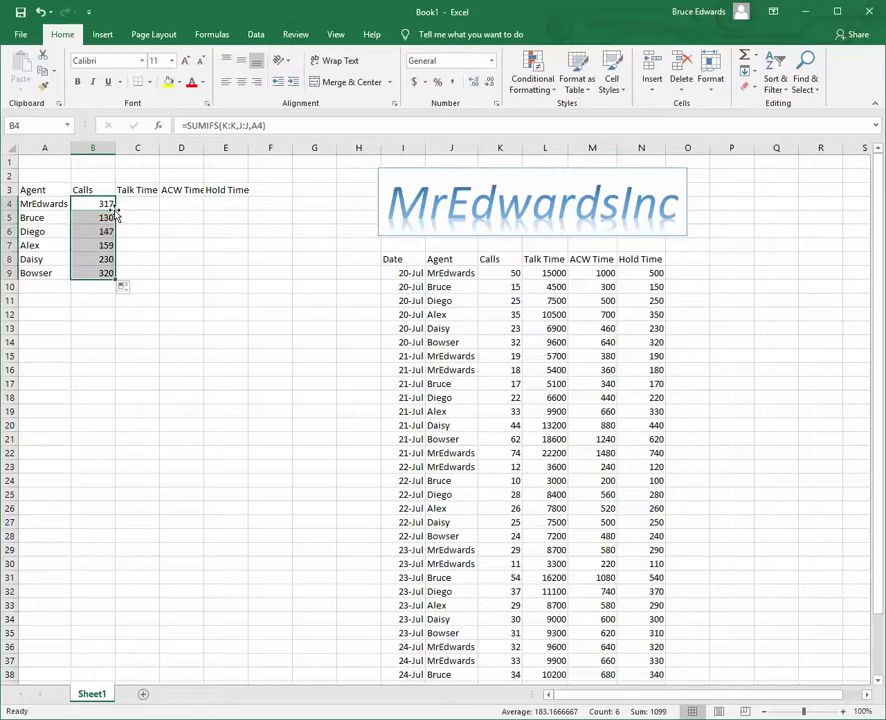
{"action": "left_click", "coordinate": [94, 306]}
{"action": "left_click_drag", "start_coordinate": [104, 222], "coordinate": [94, 274]}
{"action": "left_click", "coordinate": [94, 274]}
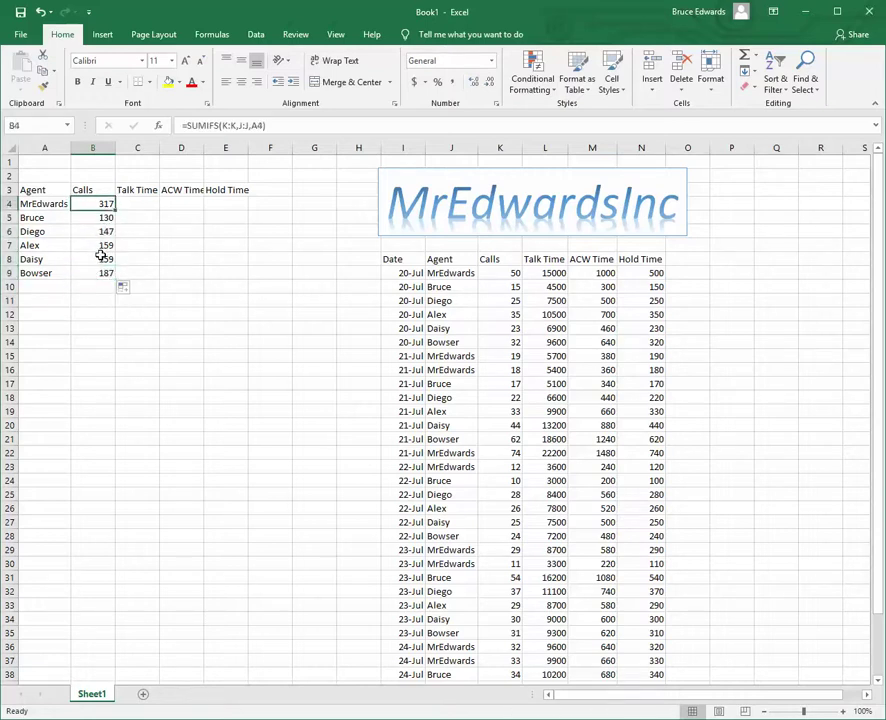
{"action": "double_click", "coordinate": [104, 204]}
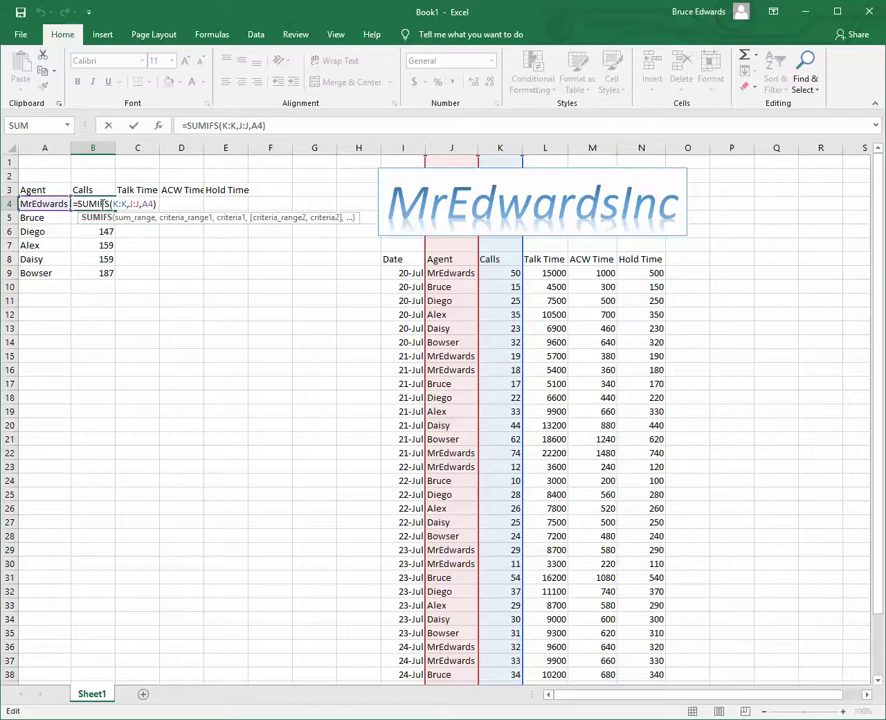
{"action": "key", "text": "Escape"}
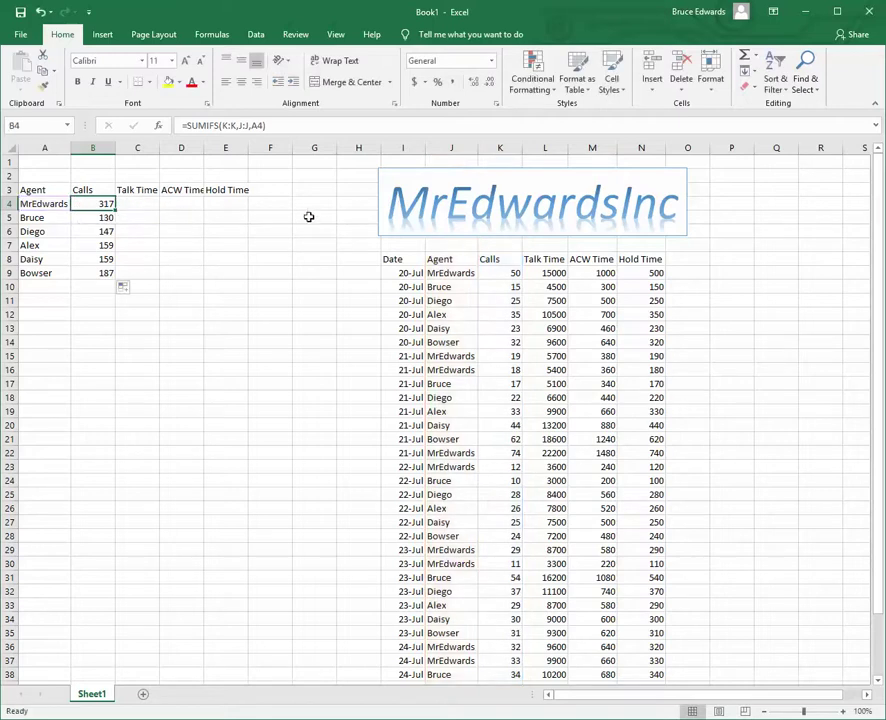
{"action": "double_click", "coordinate": [80, 204]}
{"action": "key", "text": "Escape"}
{"action": "left_click", "coordinate": [148, 214]}
{"action": "left_click", "coordinate": [146, 204]}
{"action": "type", "text": "=sumifs"}
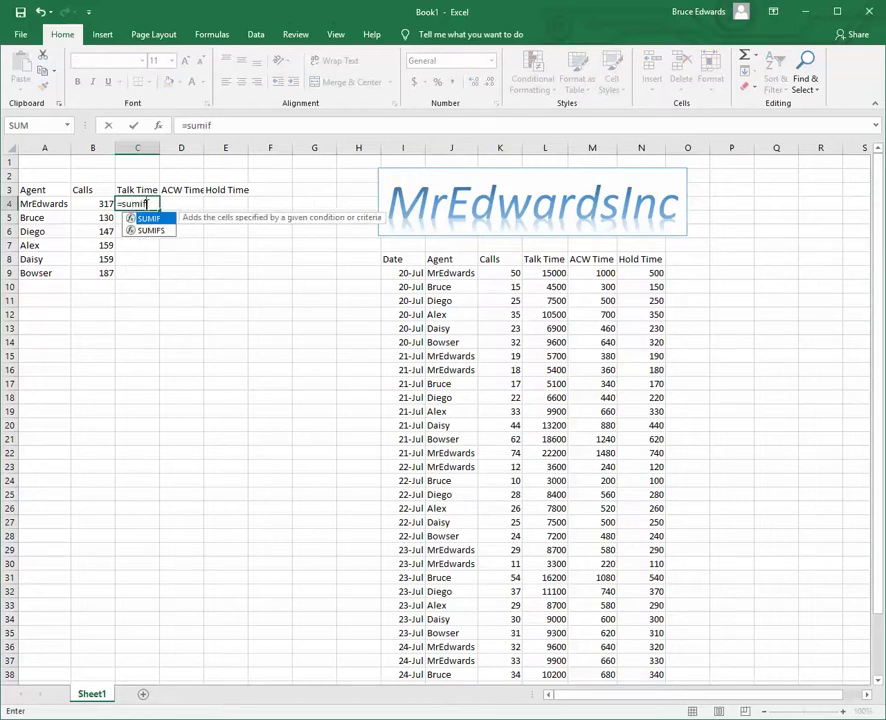
{"action": "key", "text": "Tab"}
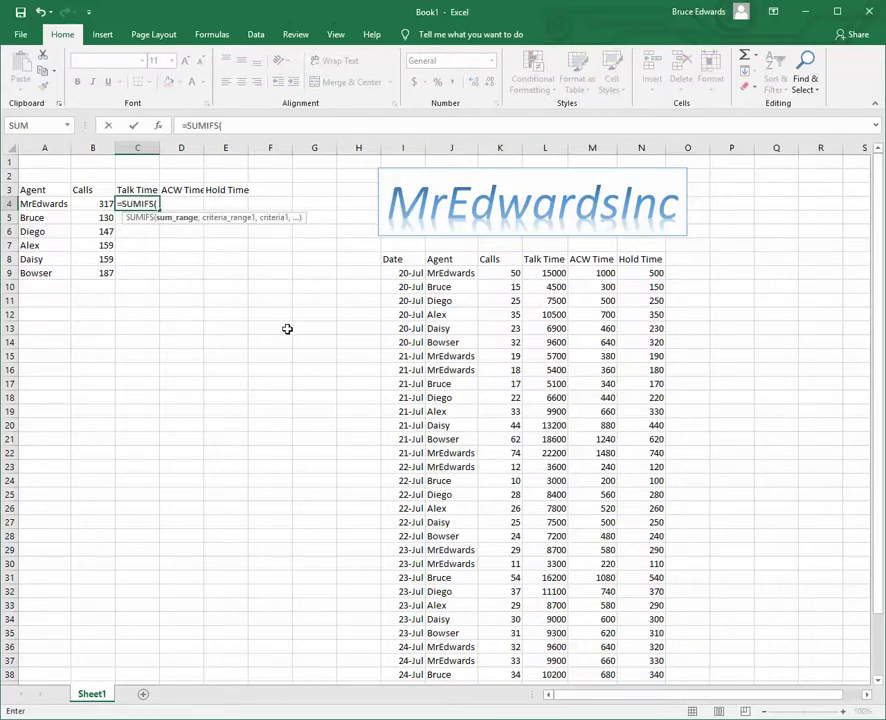
{"action": "key", "text": "Escape"}
Step: Copy the SUMIFS formula from B4 across to C4 under Talk Time and inspect the ranges it references
{"action": "left_click", "coordinate": [106, 206]}
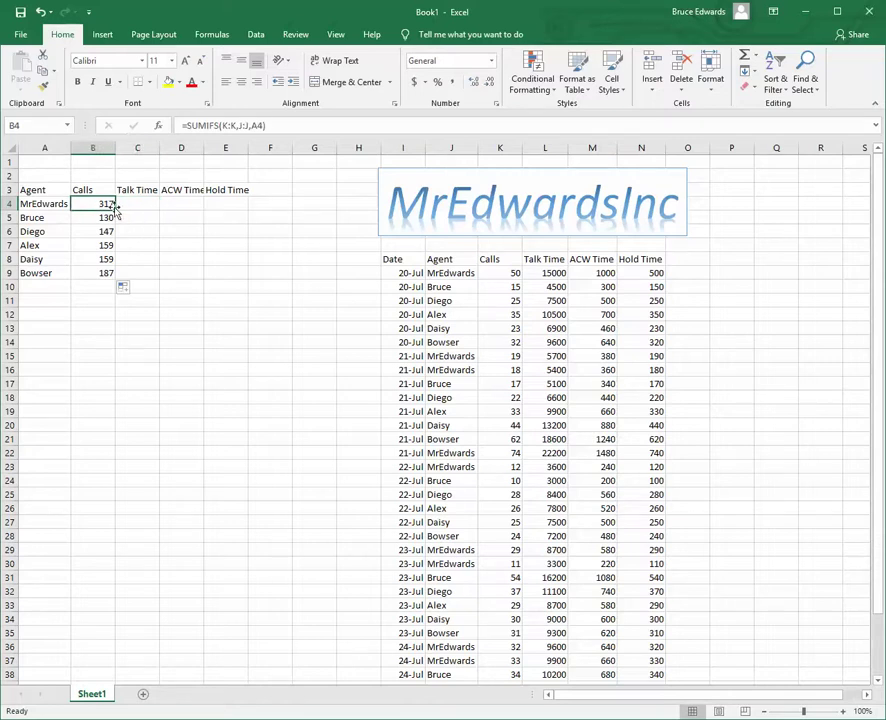
{"action": "left_click_drag", "start_coordinate": [117, 212], "coordinate": [150, 206]}
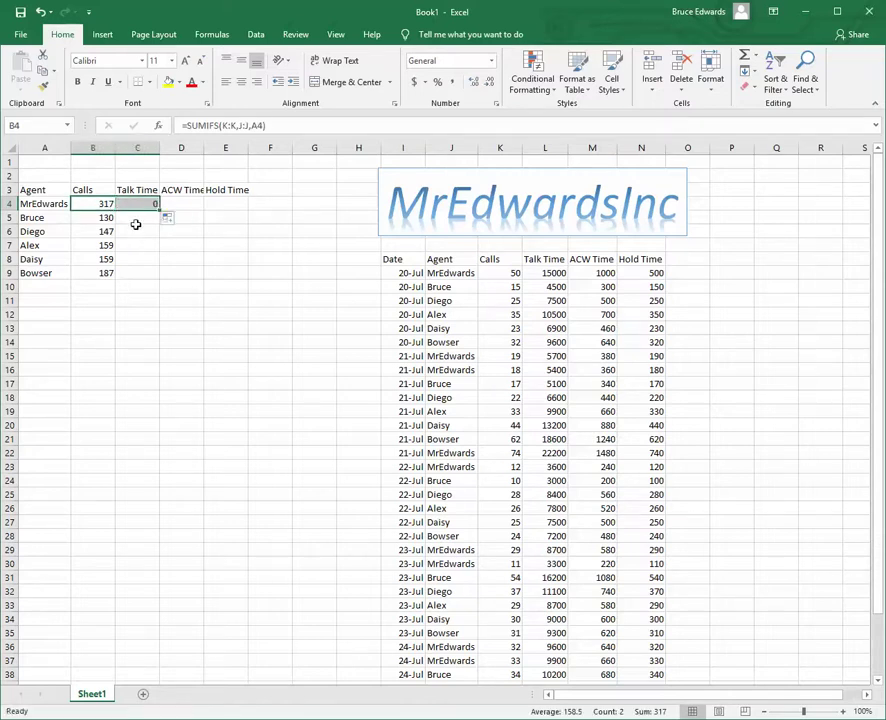
{"action": "double_click", "coordinate": [152, 206]}
{"action": "key", "text": "Escape"}
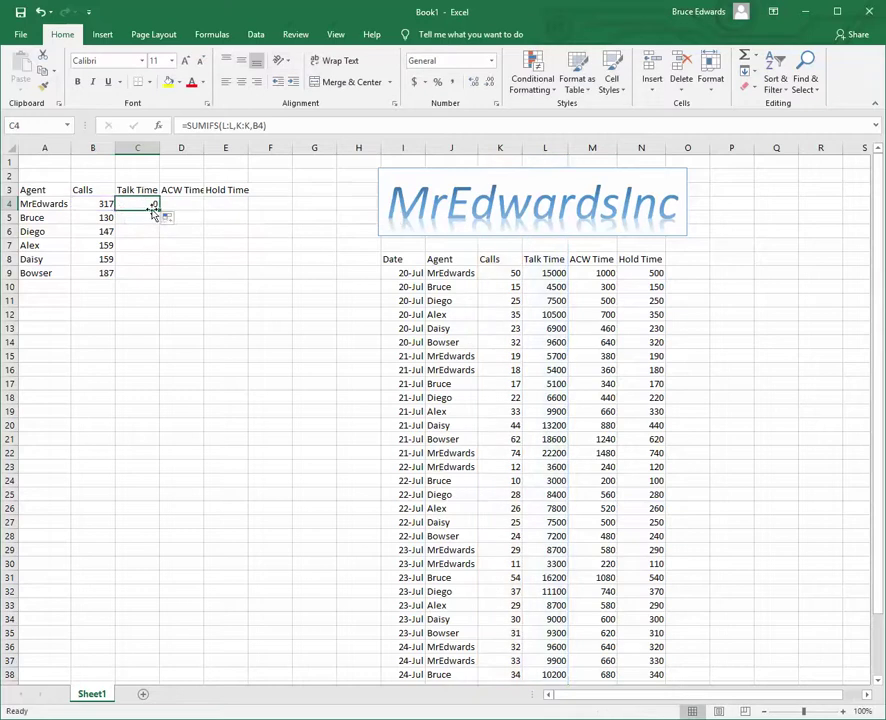
{"action": "double_click", "coordinate": [127, 205]}
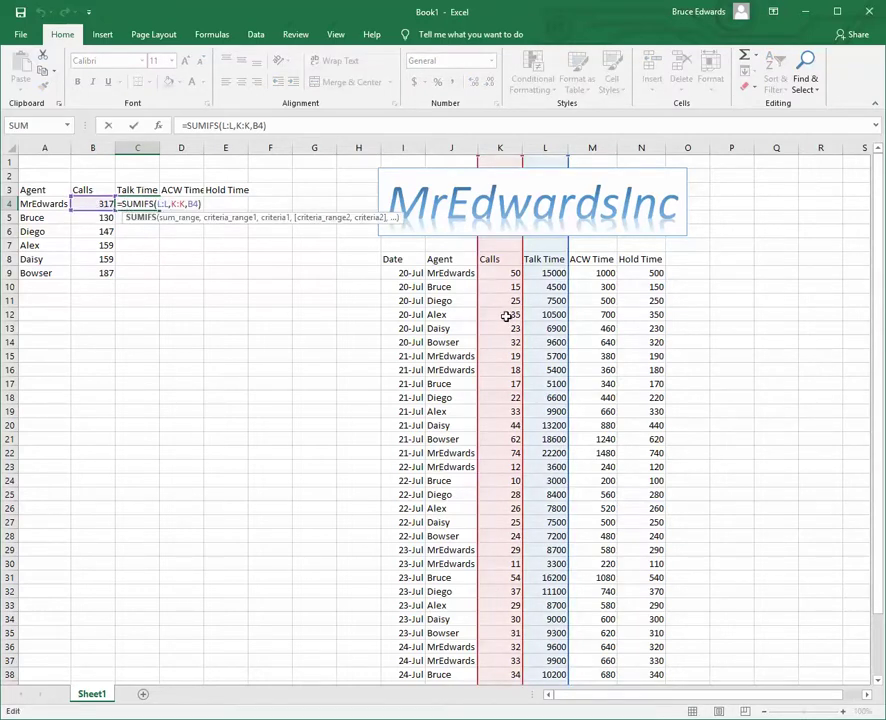
{"action": "key", "text": "Escape"}
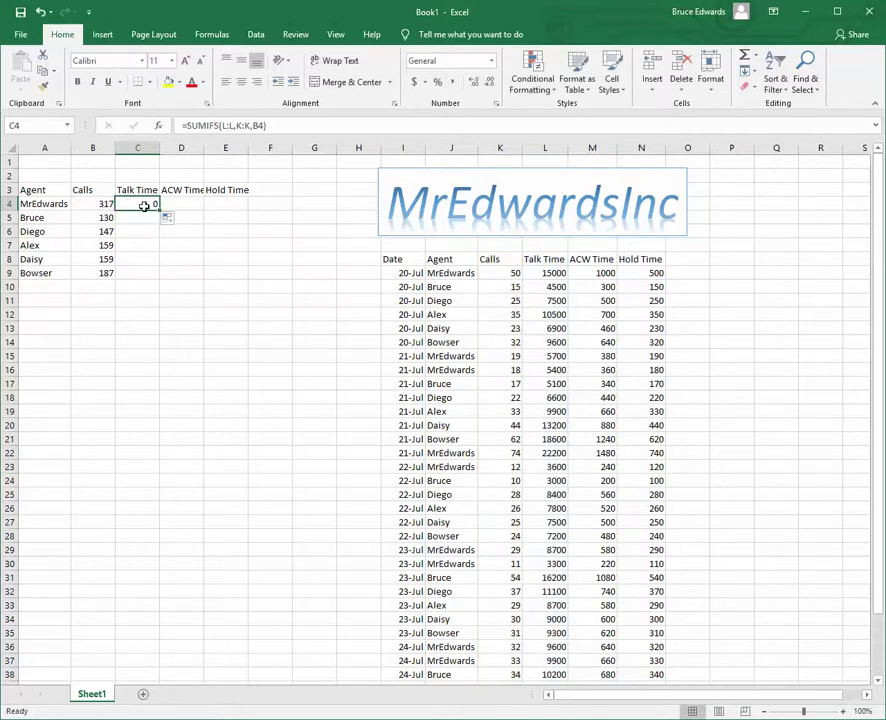
Step: Make the criteria range and criteria absolute in B4 so the formula reads =SUMIFS(K:K,$J:$J,$A$4)
{"action": "left_click", "coordinate": [96, 203]}
{"action": "double_click", "coordinate": [96, 203]}
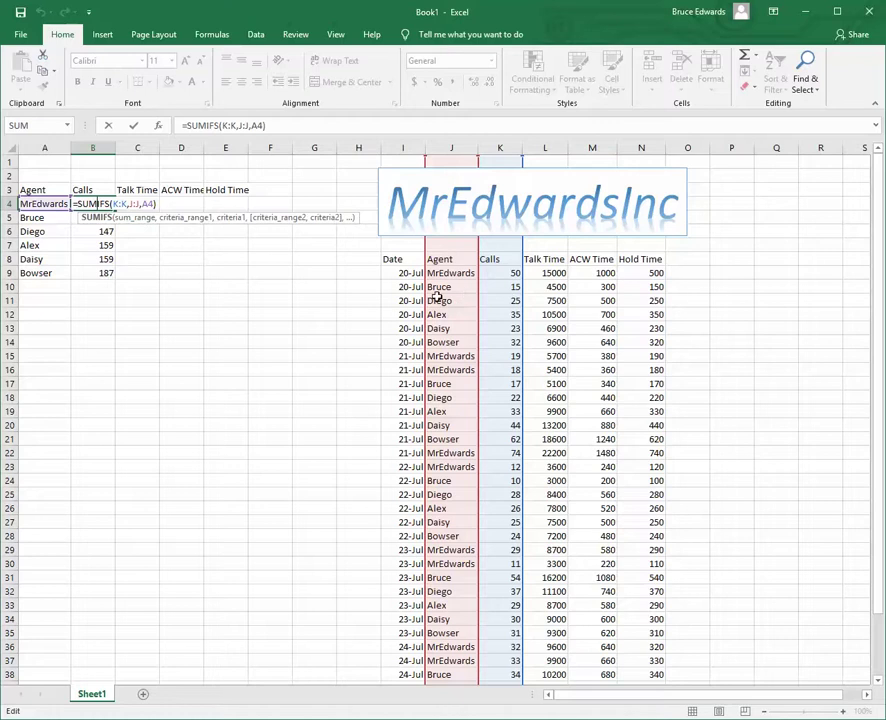
{"action": "key", "text": "Escape"}
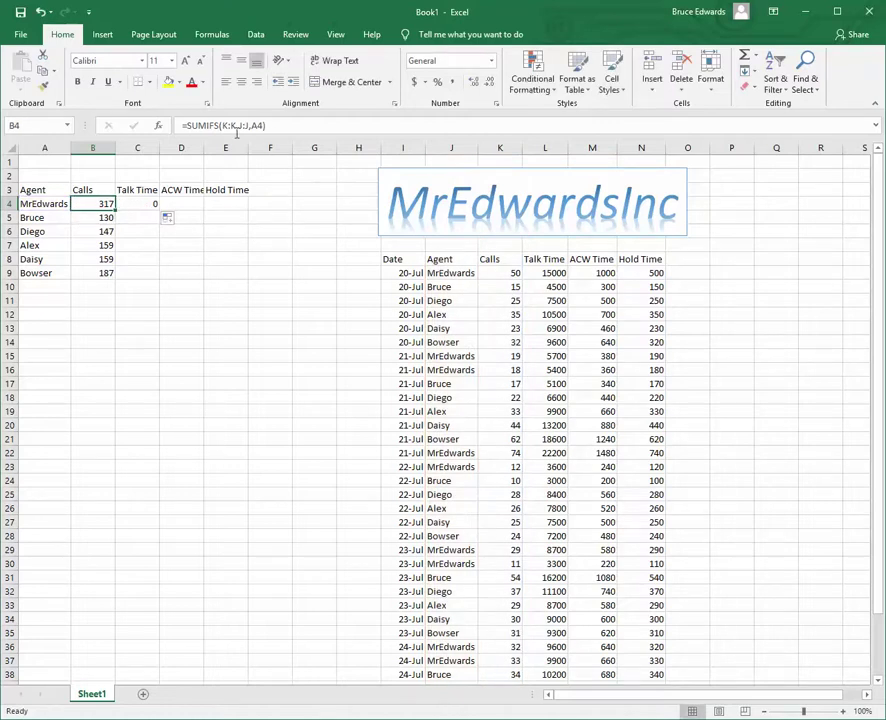
{"action": "left_click", "coordinate": [236, 125]}
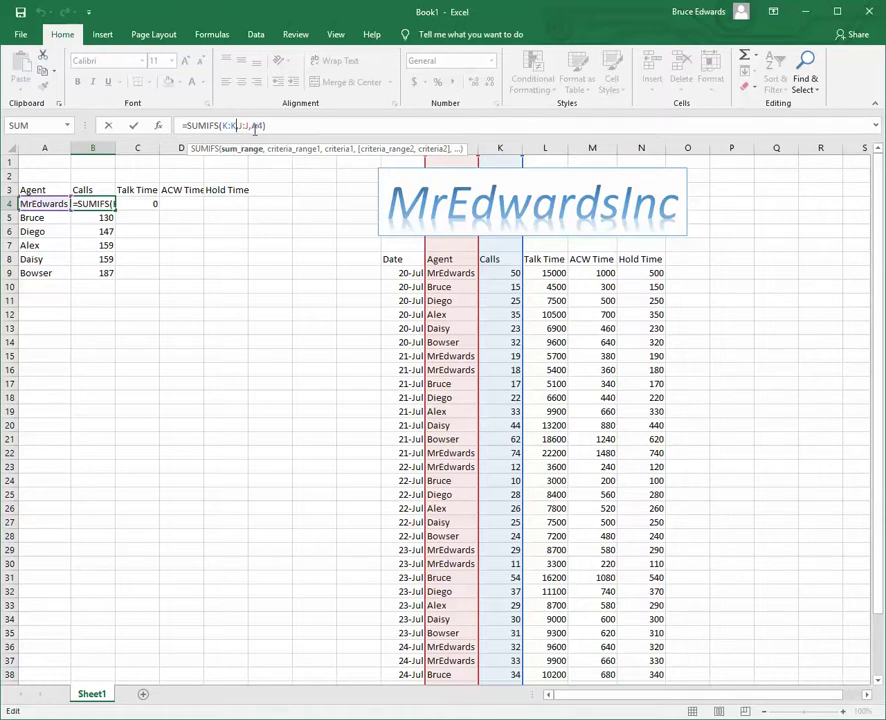
{"action": "left_click", "coordinate": [252, 126]}
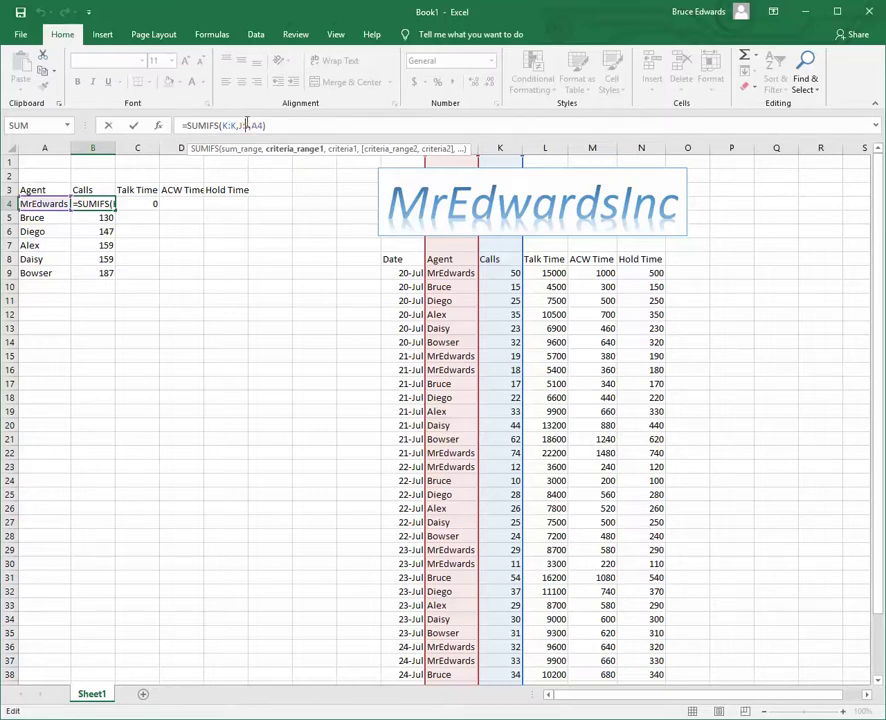
{"action": "key", "text": "F4"}
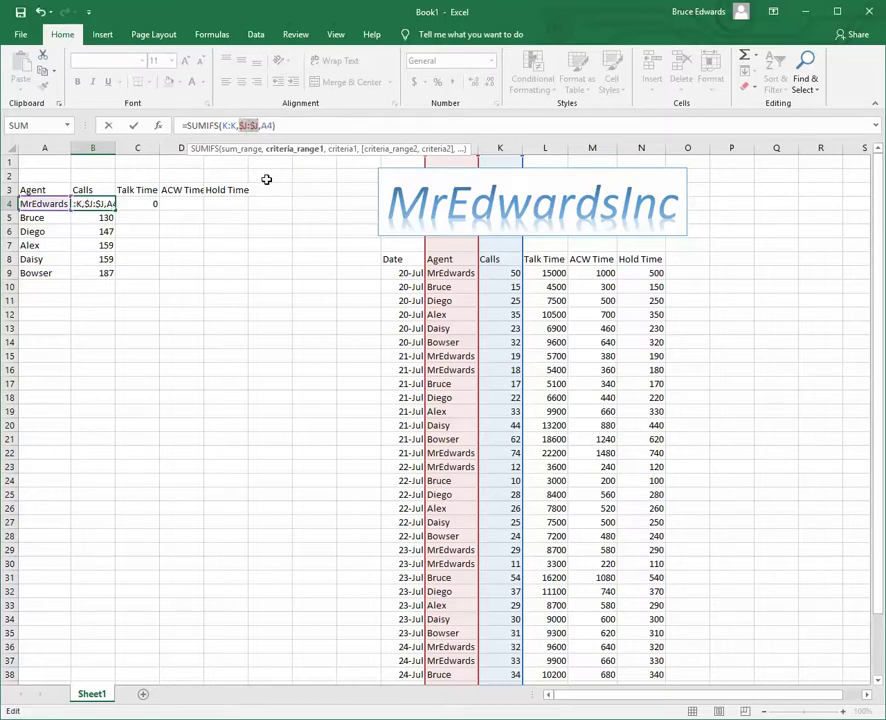
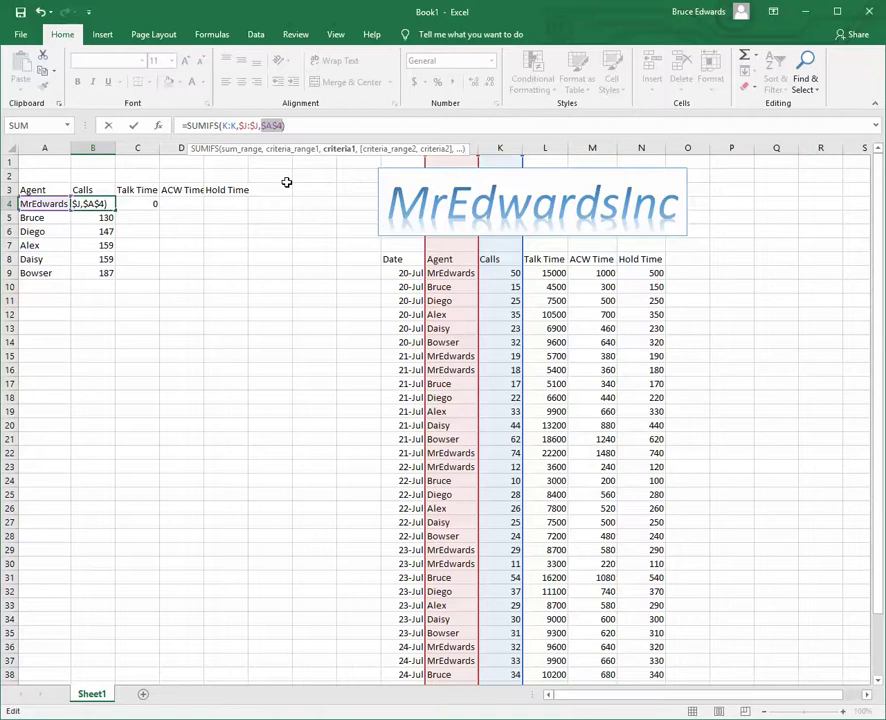
{"action": "key", "text": "Return"}
Step: Try filling the formula with the absolute $A$4 reference from B4 down the Calls column and inspect the copy in B5
{"action": "left_click", "coordinate": [100, 204]}
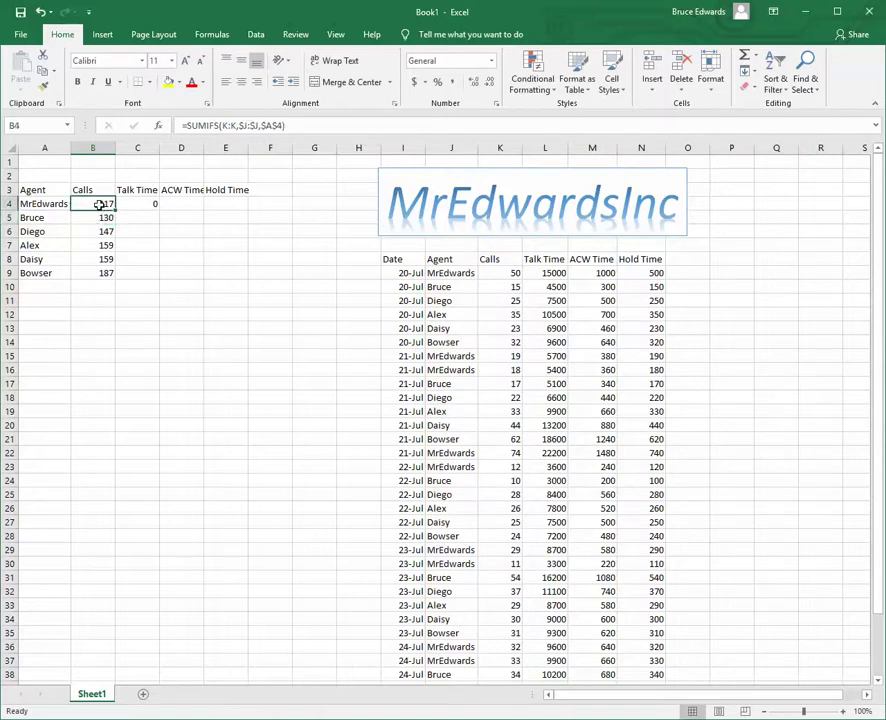
{"action": "left_click_drag", "start_coordinate": [115, 210], "coordinate": [116, 224]}
{"action": "double_click", "coordinate": [73, 217]}
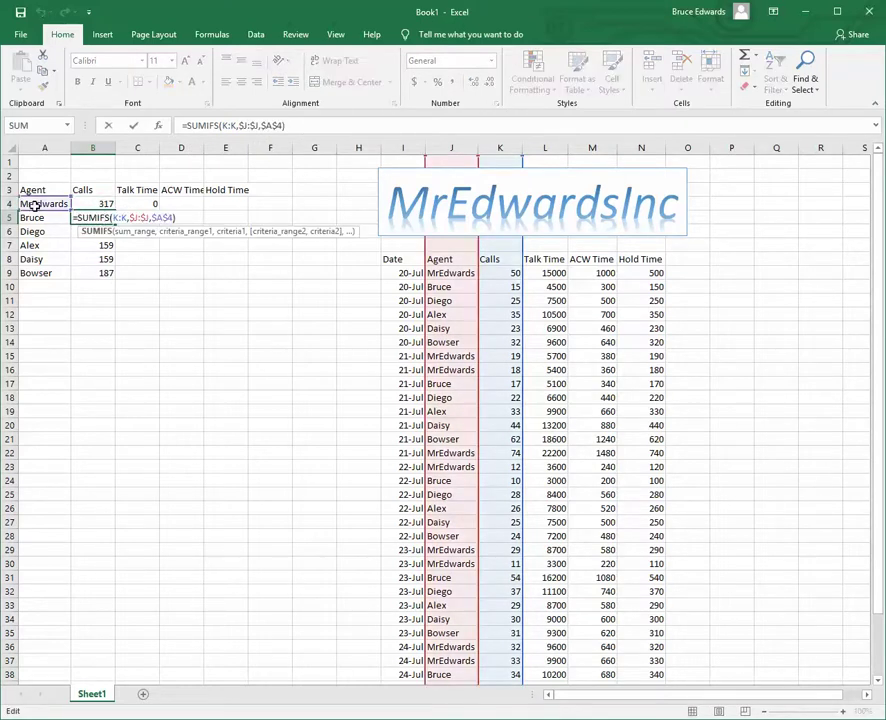
{"action": "key", "text": "Escape"}
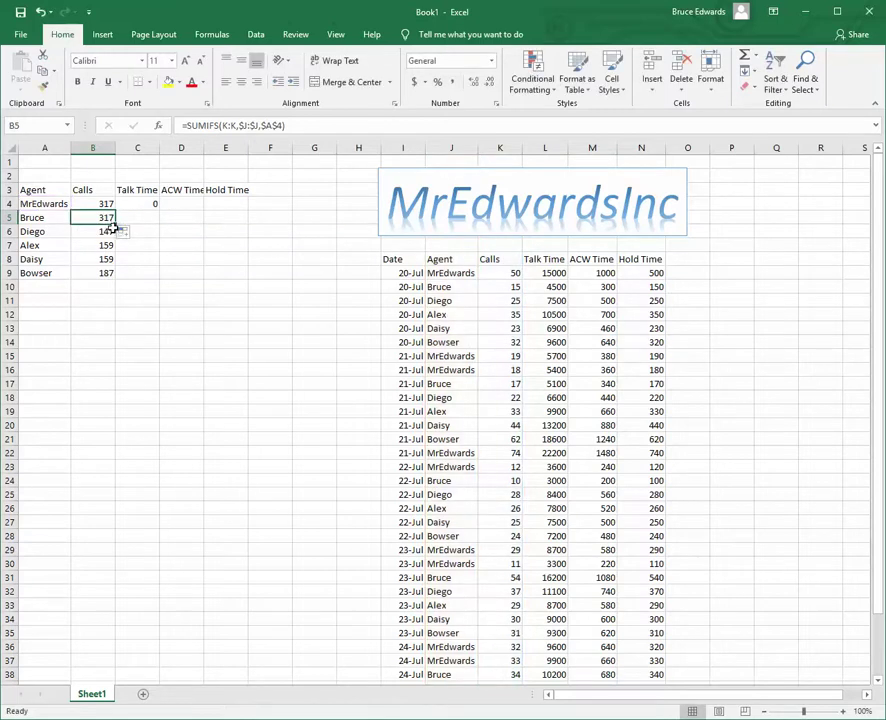
{"action": "left_click_drag", "start_coordinate": [116, 228], "coordinate": [116, 288]}
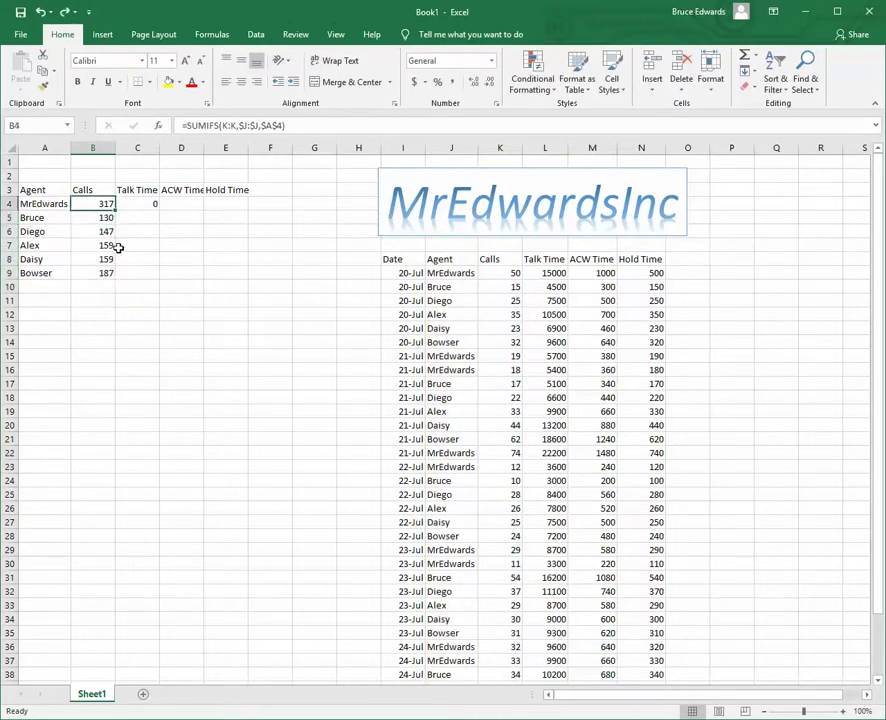
Step: Change the criteria reference in B4 to lock only the column, so the formula reads =SUMIFS(K:K,$J:$J,$A4)
{"action": "left_click", "coordinate": [272, 125]}
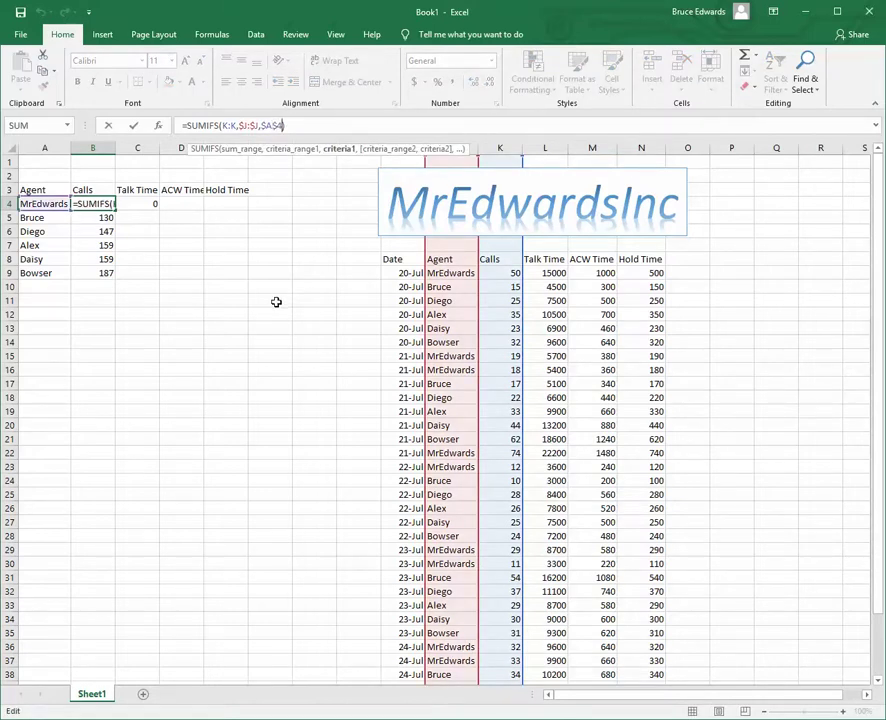
{"action": "key", "text": "F4"}
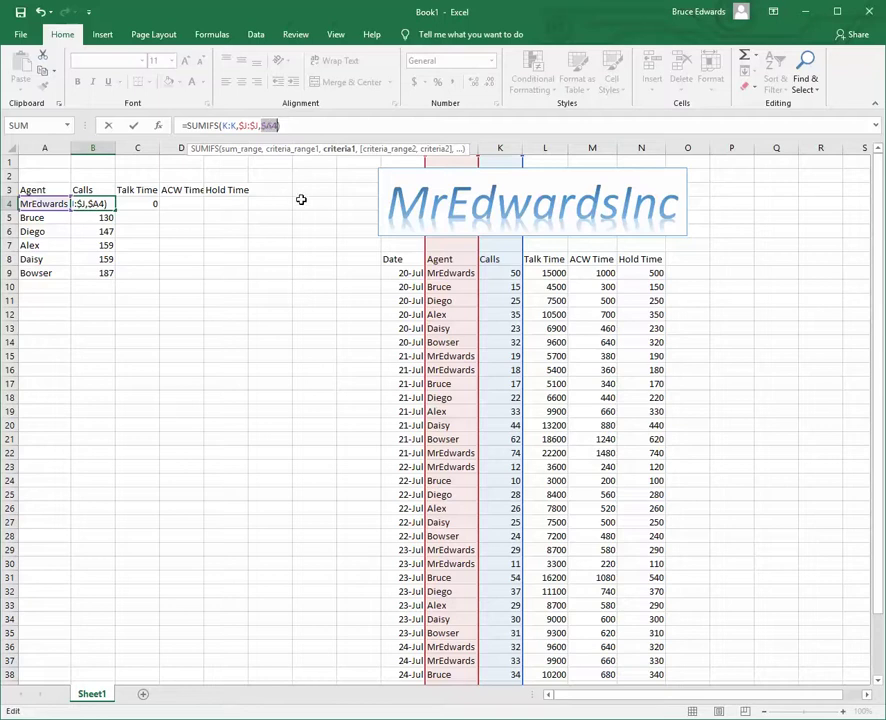
{"action": "key", "text": "F4"}
{"action": "key", "text": "F4"}
{"action": "key", "text": "F4"}
{"action": "key", "text": "F4"}
{"action": "key", "text": "Return"}
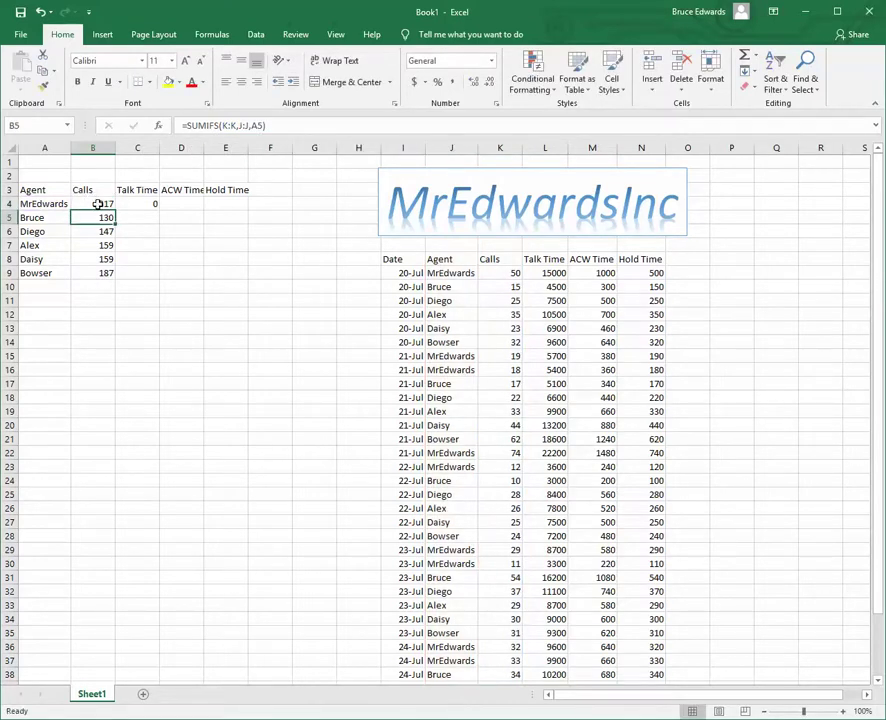
Step: Copy the SUMIFS formula from B4 to C4, check the ranges it references, and fill it across and down through E9
{"action": "left_click", "coordinate": [100, 204]}
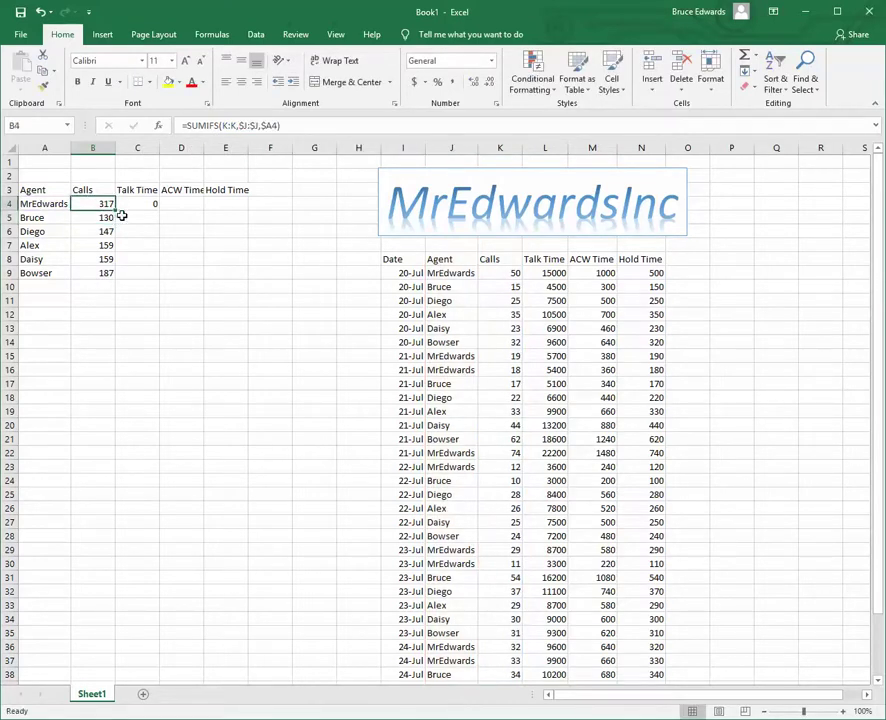
{"action": "left_click", "coordinate": [234, 126]}
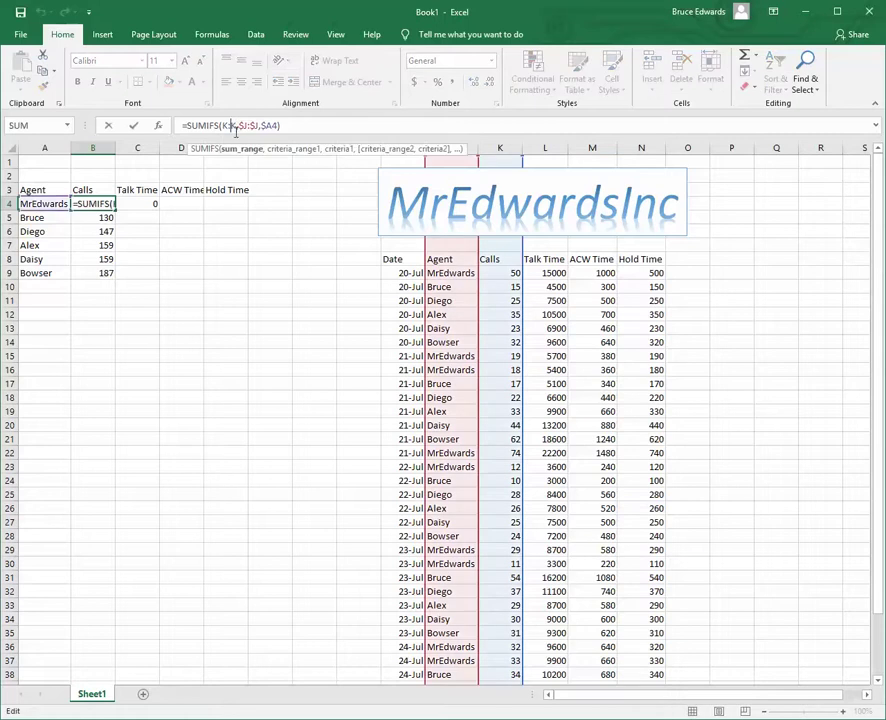
{"action": "key", "text": "Escape"}
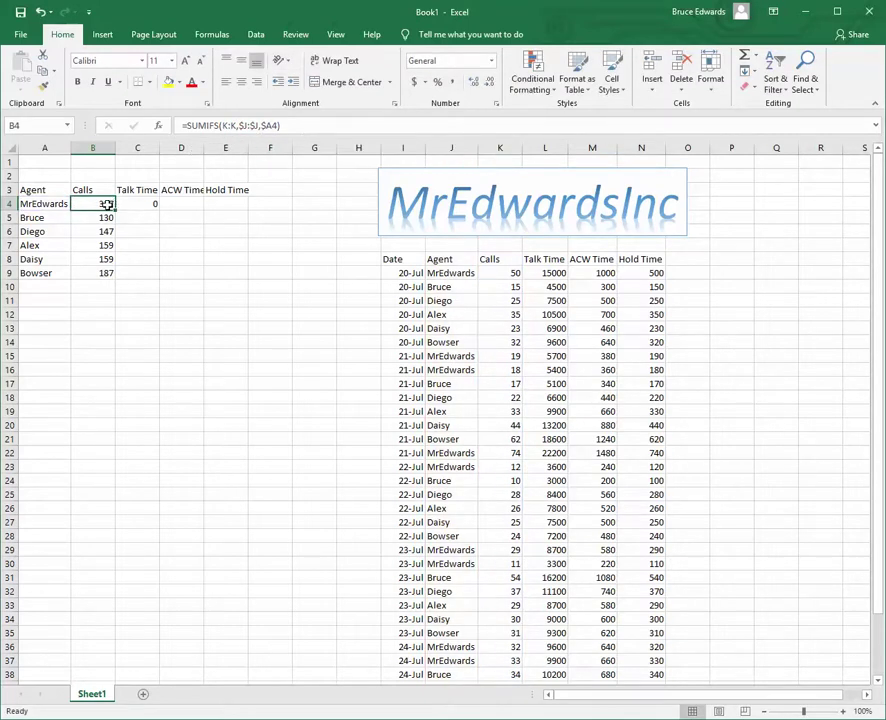
{"action": "left_click_drag", "start_coordinate": [117, 210], "coordinate": [144, 210]}
{"action": "left_click", "coordinate": [141, 202]}
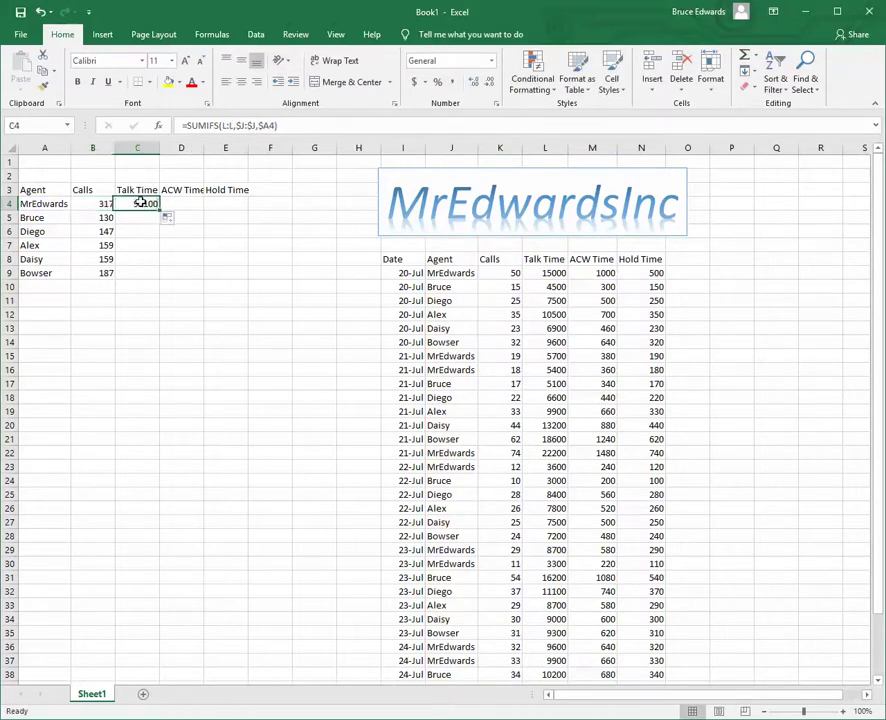
{"action": "double_click", "coordinate": [141, 202]}
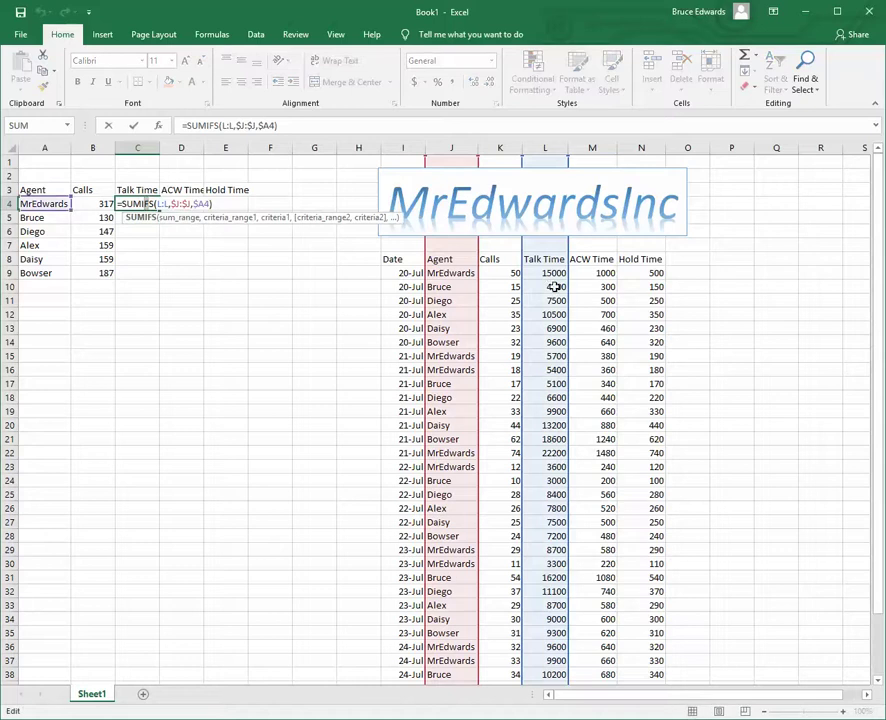
{"action": "key", "text": "Escape"}
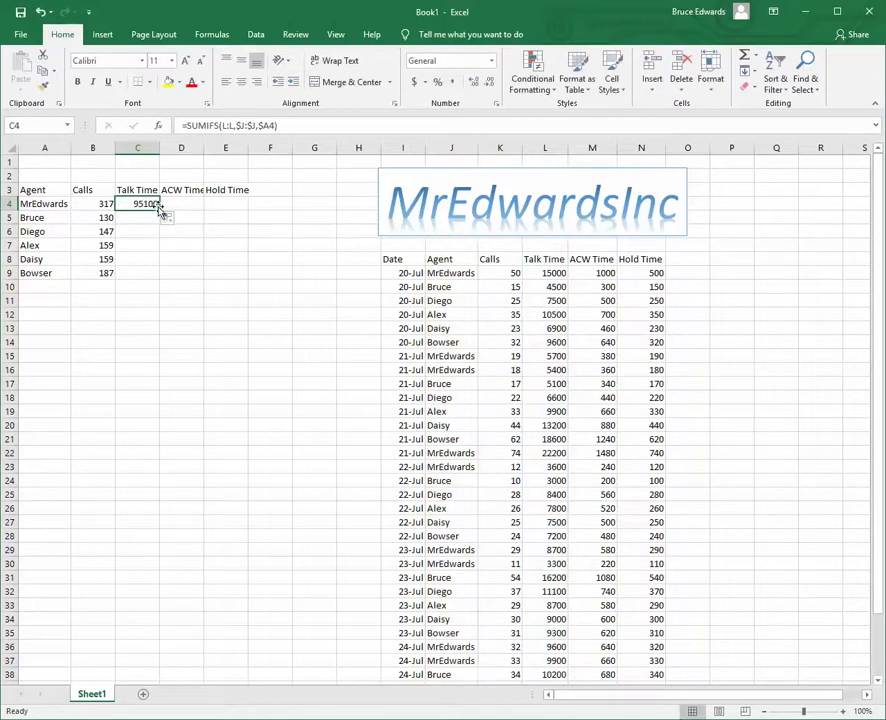
{"action": "left_click_drag", "start_coordinate": [159, 210], "coordinate": [239, 283]}
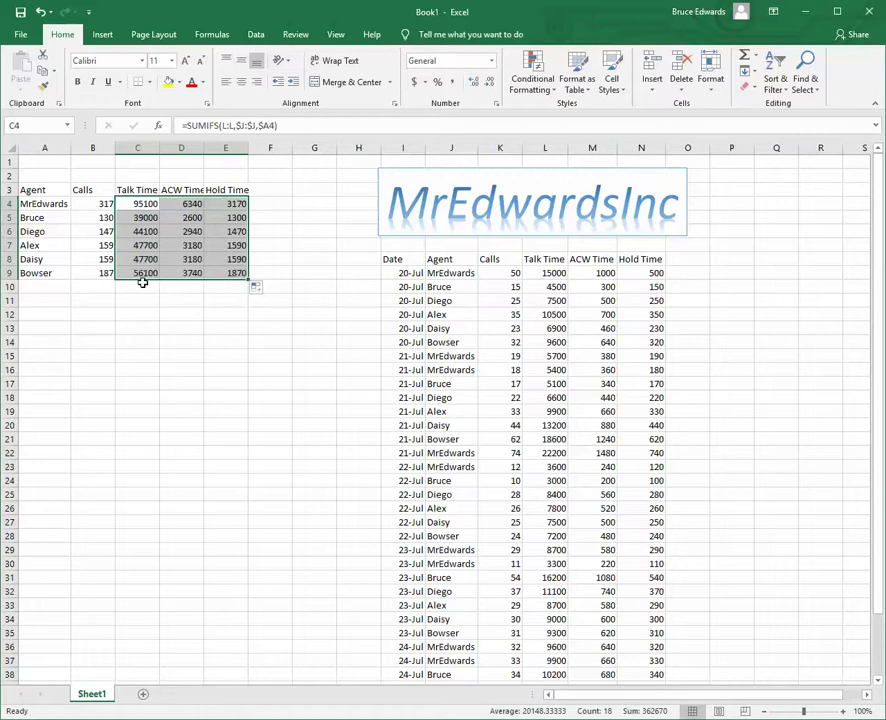
Step: Spot-check the SUMIFS formulas in the agent rows of the summary table and compare them with the dated source data
{"action": "left_click", "coordinate": [133, 244]}
{"action": "left_click", "coordinate": [137, 230]}
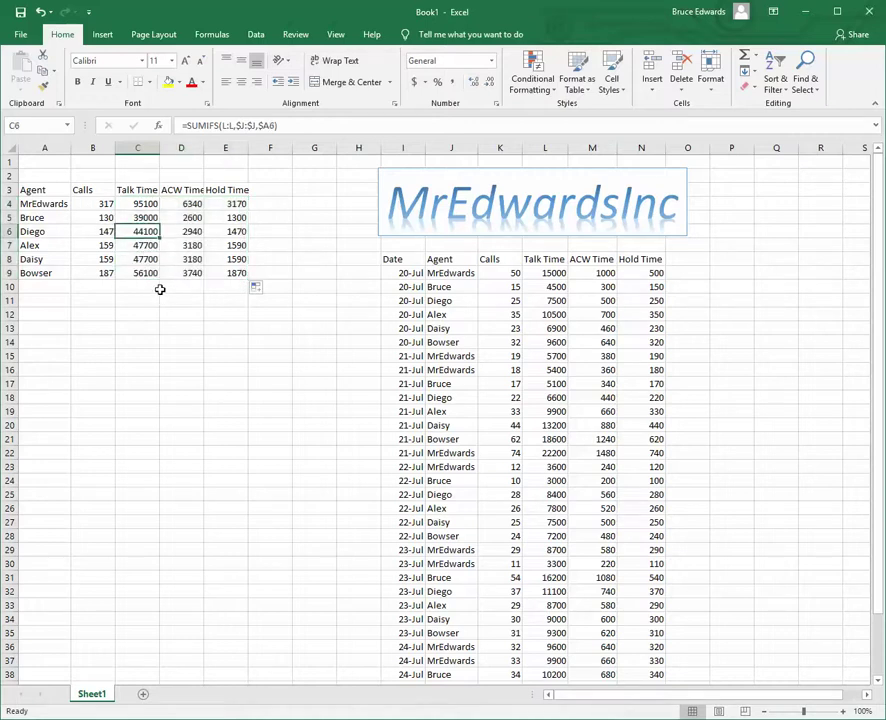
{"action": "left_click", "coordinate": [137, 286]}
{"action": "left_click", "coordinate": [131, 246]}
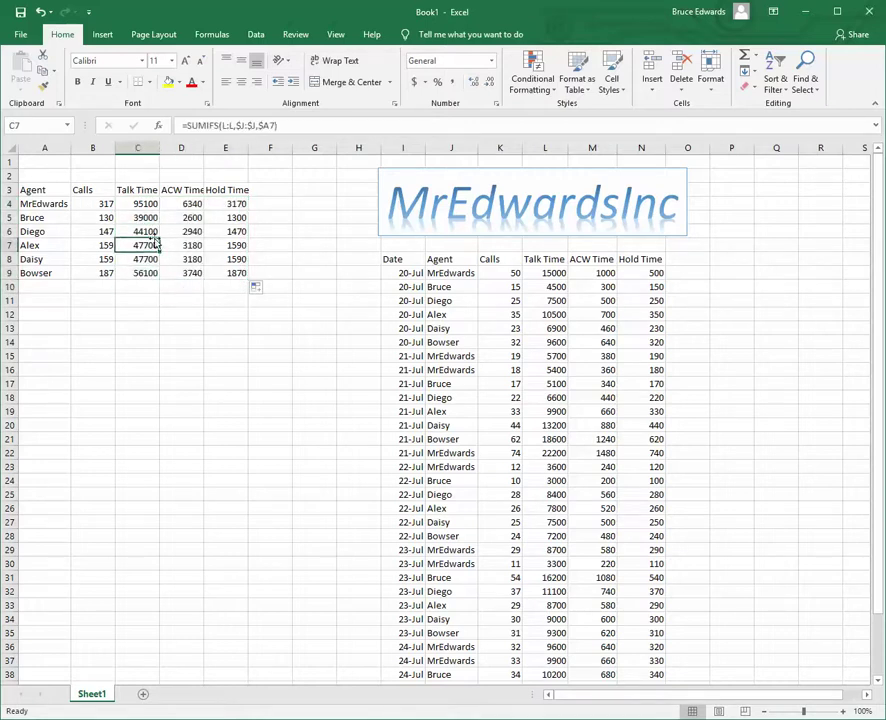
{"action": "left_click", "coordinate": [135, 204]}
{"action": "left_click", "coordinate": [185, 245]}
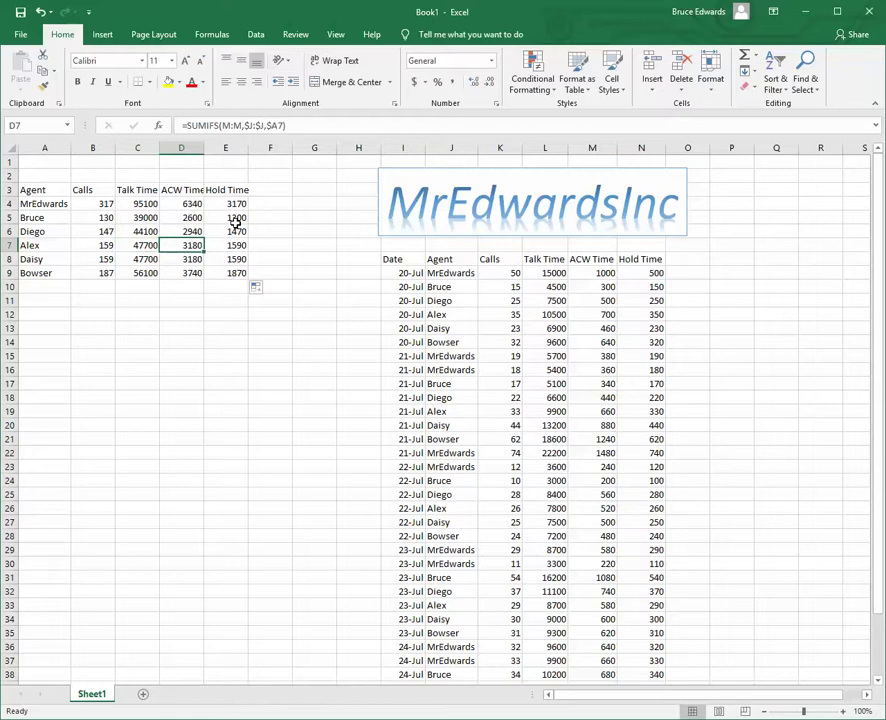
{"action": "left_click", "coordinate": [169, 259]}
{"action": "left_click", "coordinate": [107, 219]}
{"action": "left_click", "coordinate": [105, 245]}
{"action": "left_click", "coordinate": [138, 257]}
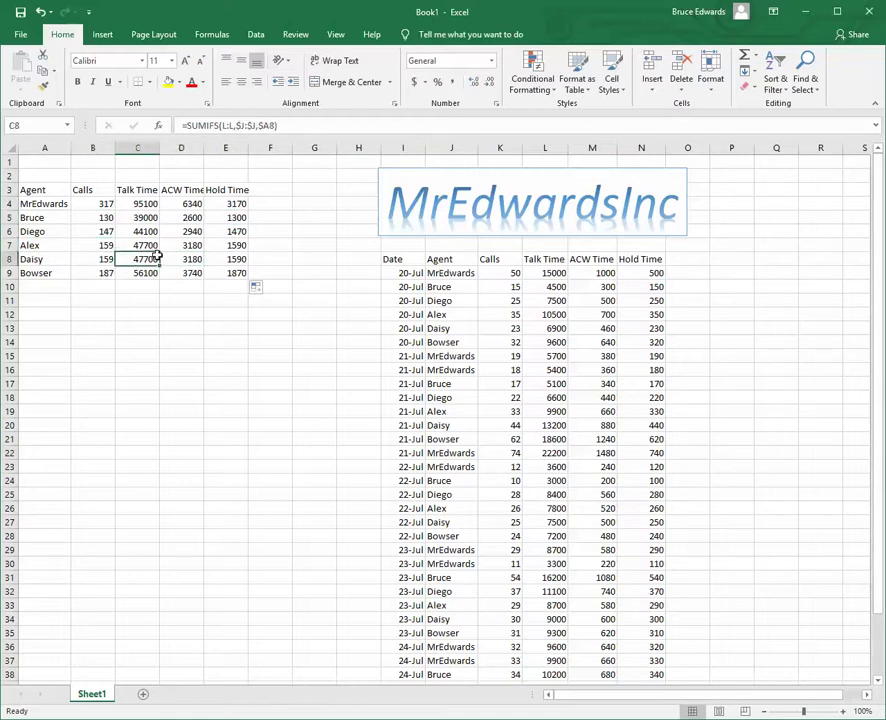
{"action": "left_click", "coordinate": [132, 229]}
{"action": "left_click", "coordinate": [179, 261]}
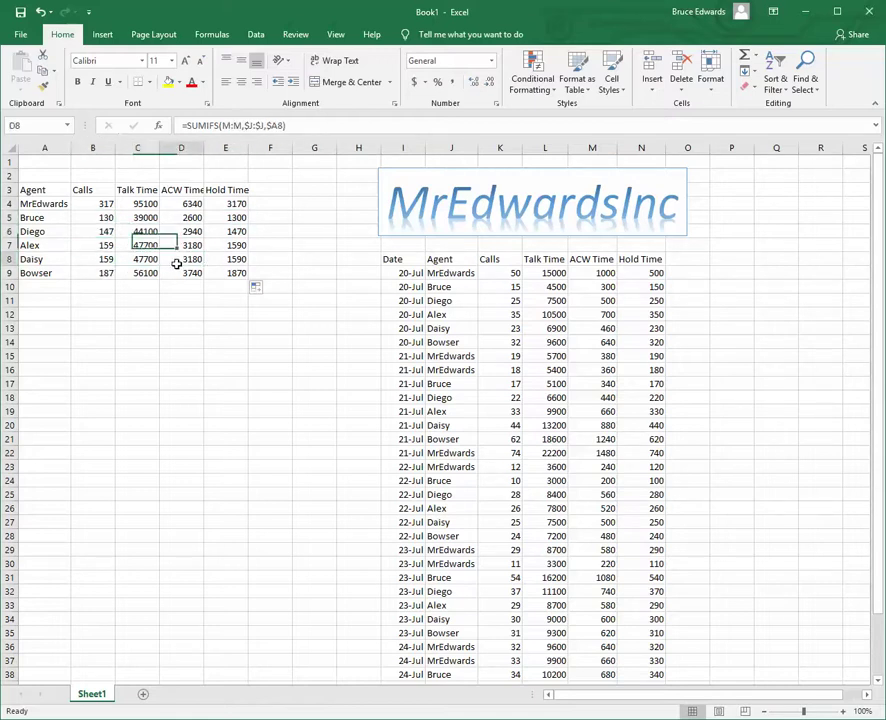
{"action": "left_click", "coordinate": [404, 322]}
{"action": "left_click", "coordinate": [400, 458]}
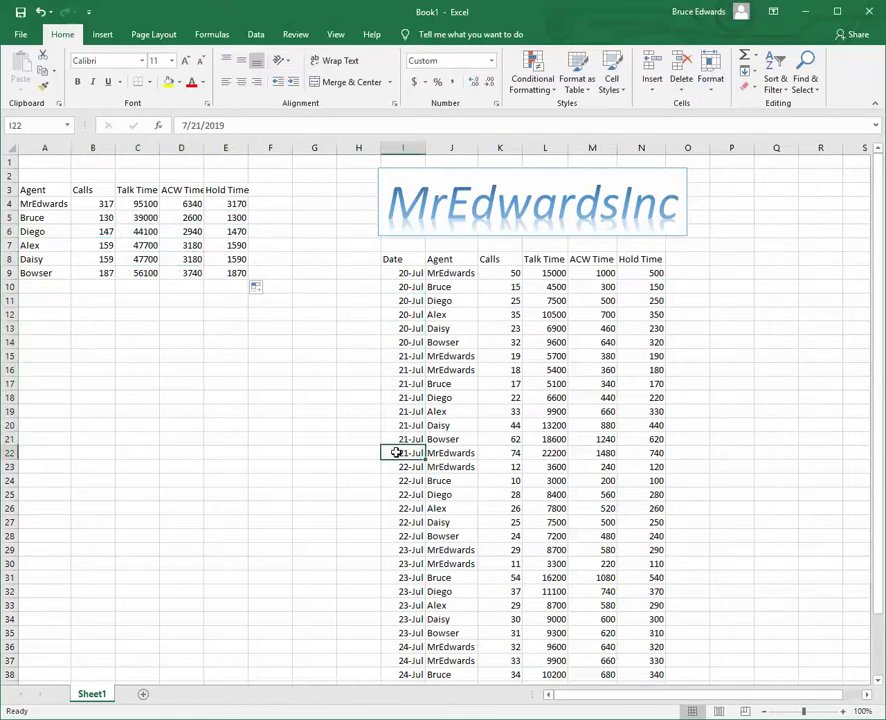
{"action": "left_click_drag", "start_coordinate": [270, 411], "coordinate": [202, 402]}
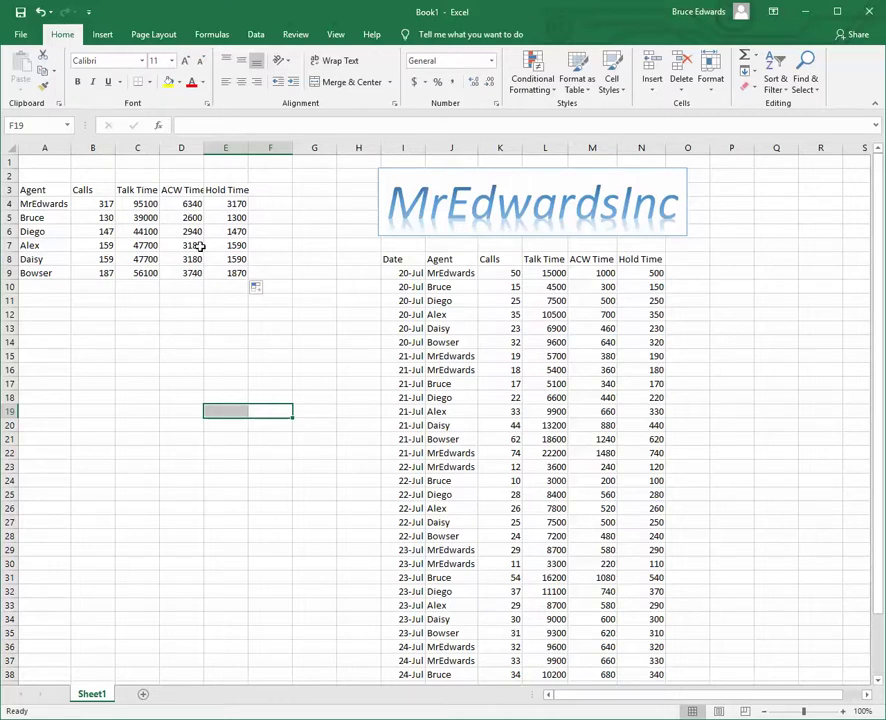
Step: Auto-fit the widths of the Calls, Talk Time, ACW Time and Hold Time columns in the summary table
{"action": "double_click", "coordinate": [248, 150]}
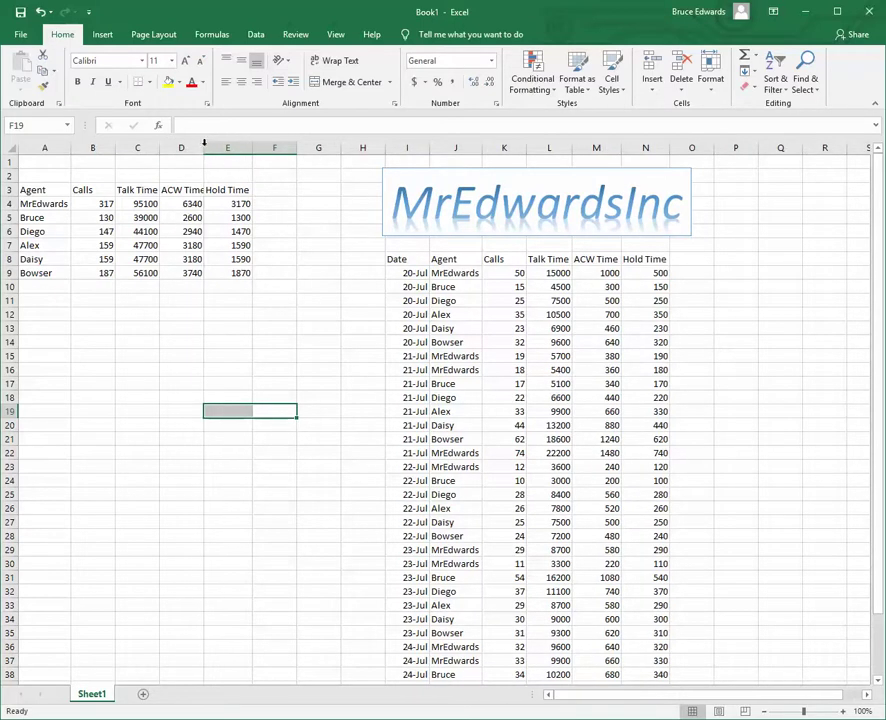
{"action": "double_click", "coordinate": [204, 148]}
{"action": "double_click", "coordinate": [159, 148]}
{"action": "double_click", "coordinate": [116, 148]}
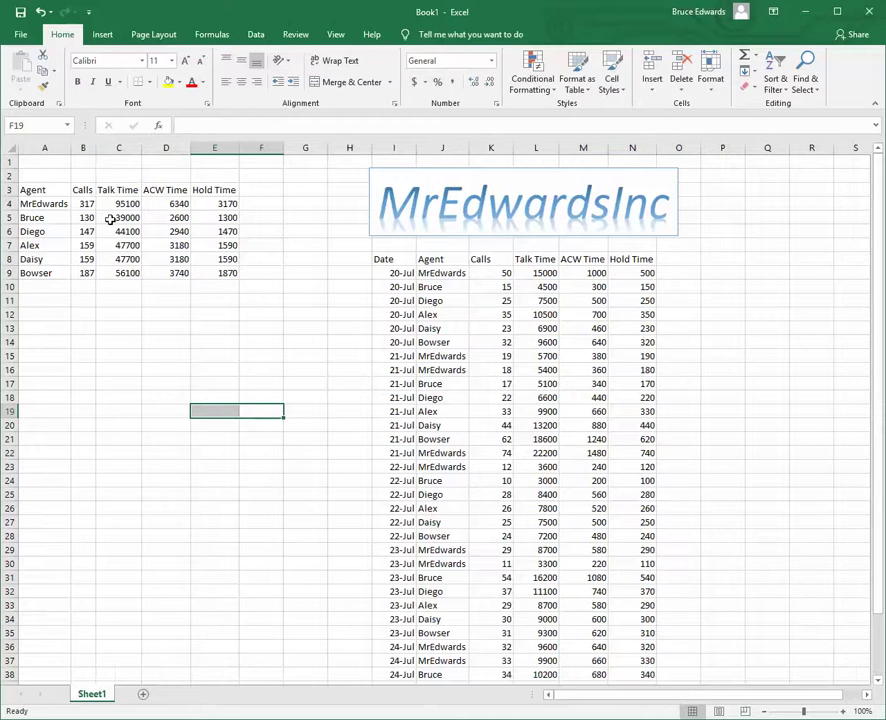
Step: Add the header AHT (Average Handle Time) in F3, beside Hold Time
{"action": "left_click", "coordinate": [89, 205]}
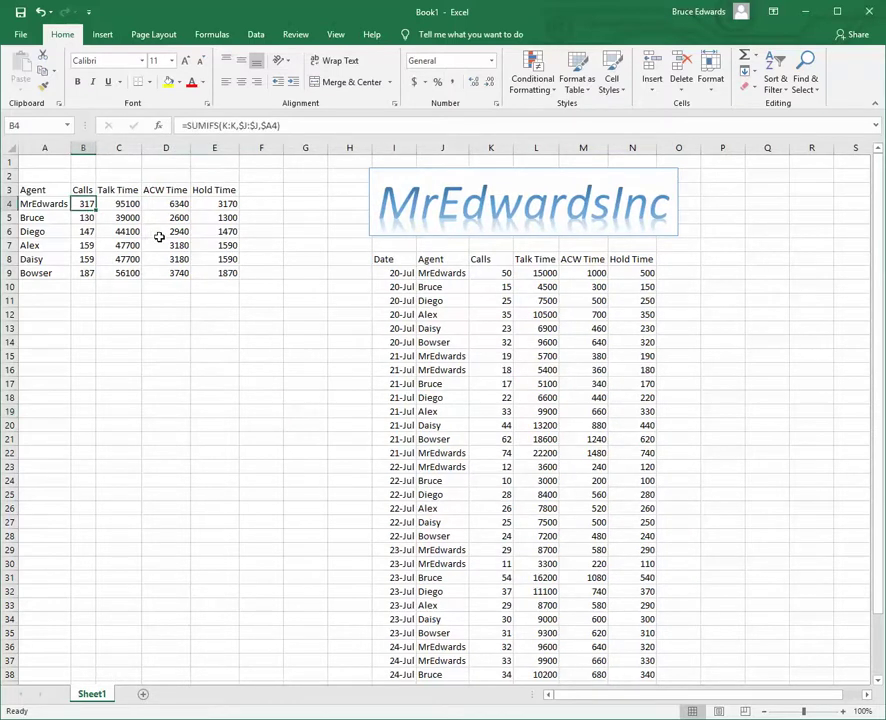
{"action": "left_click", "coordinate": [230, 204]}
{"action": "left_click", "coordinate": [261, 203]}
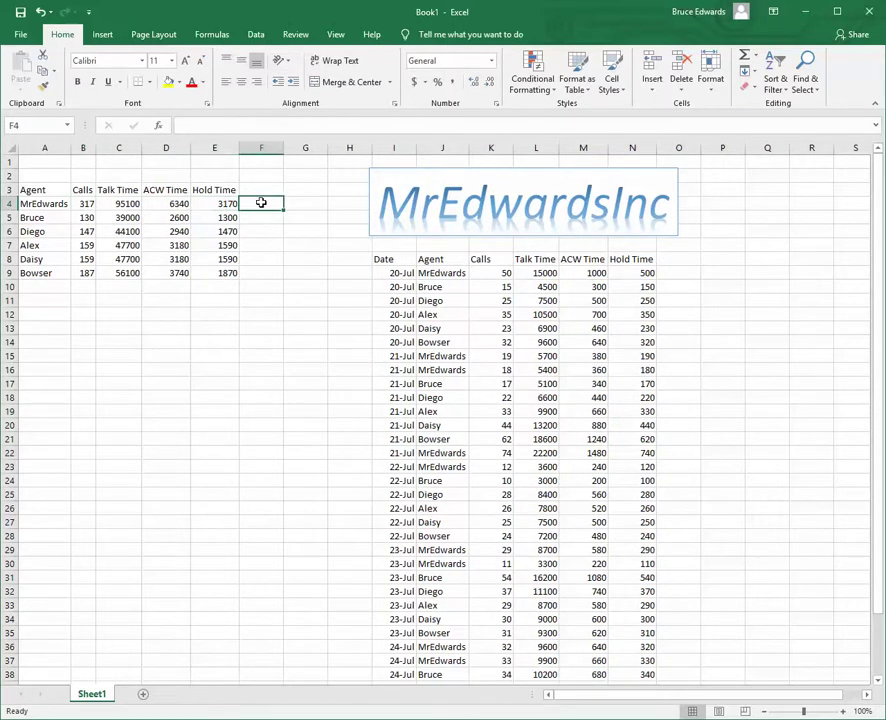
{"action": "left_click", "coordinate": [259, 192]}
{"action": "type", "text": "AHT"}
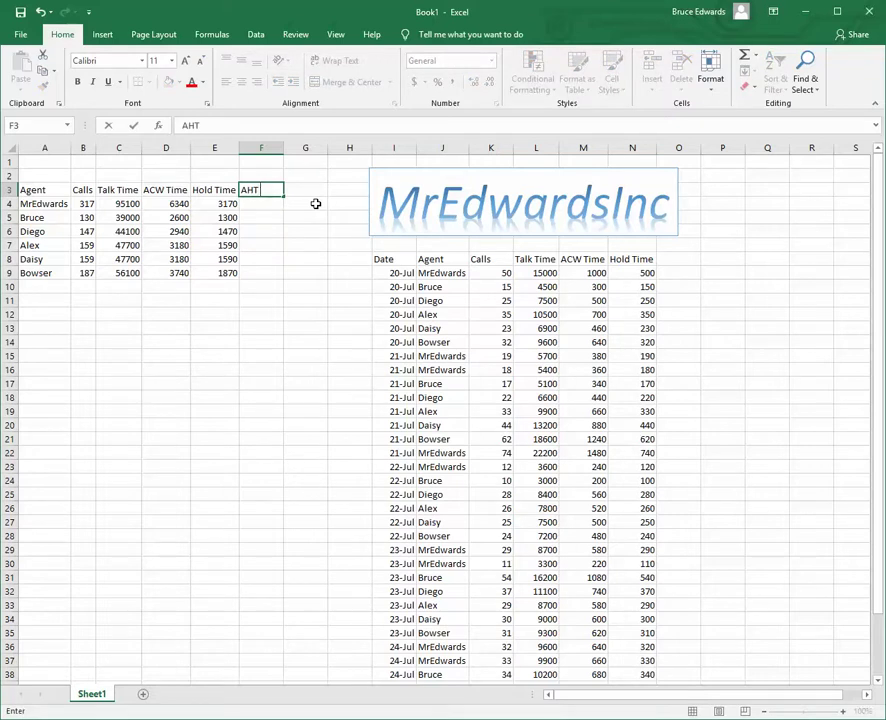
{"action": "type", "text": " (Average Handl"}
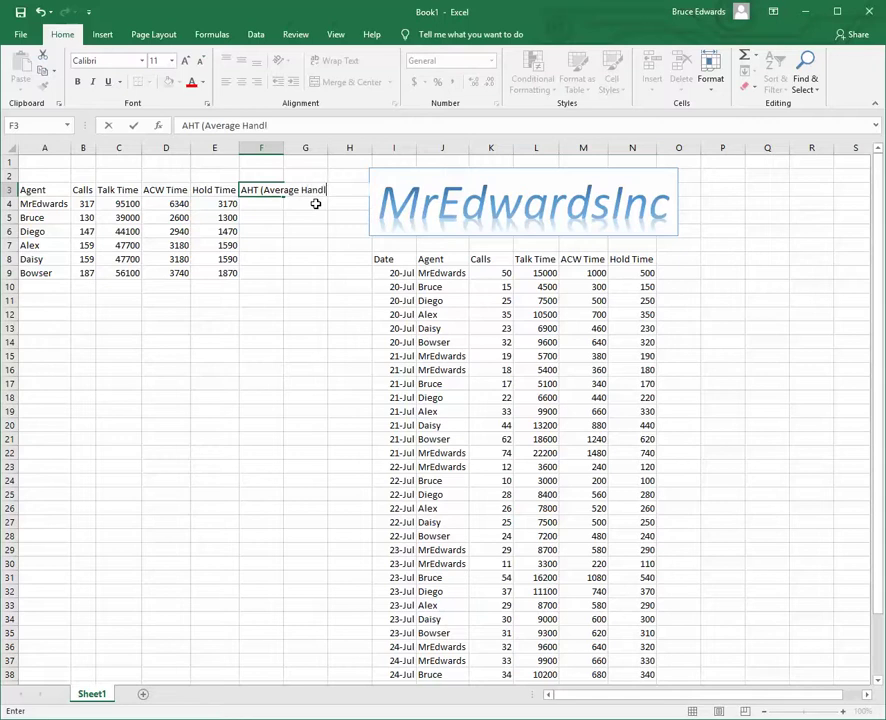
{"action": "type", "text": "e Time"}
{"action": "key", "text": "Return"}
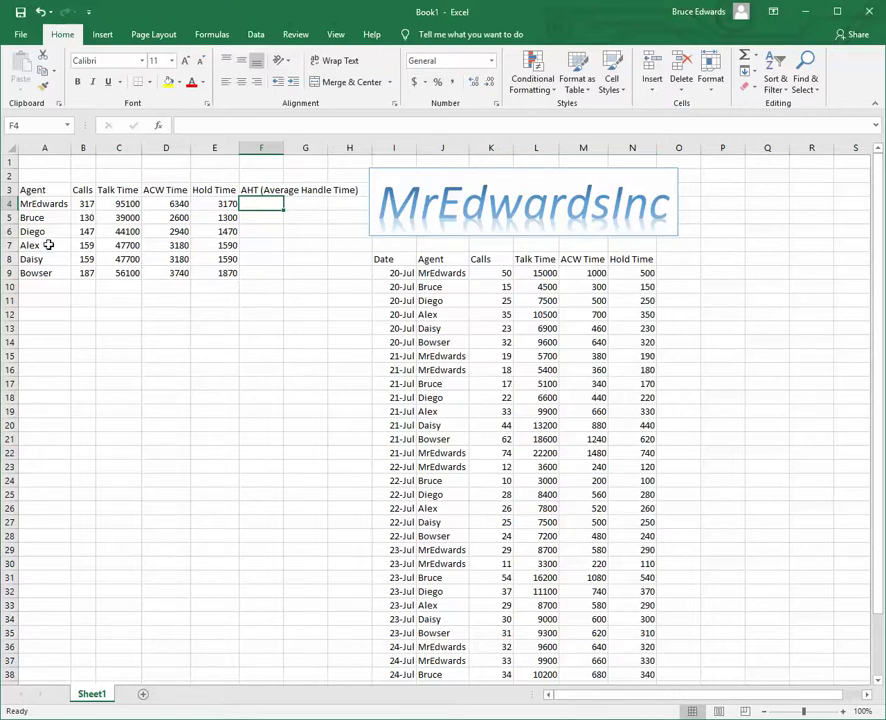
Step: Examine the Calls, Talk Time, ACW Time and Hold Time values that make up average handle time
{"action": "left_click_drag", "start_coordinate": [81, 218], "coordinate": [88, 272]}
{"action": "left_click", "coordinate": [87, 259]}
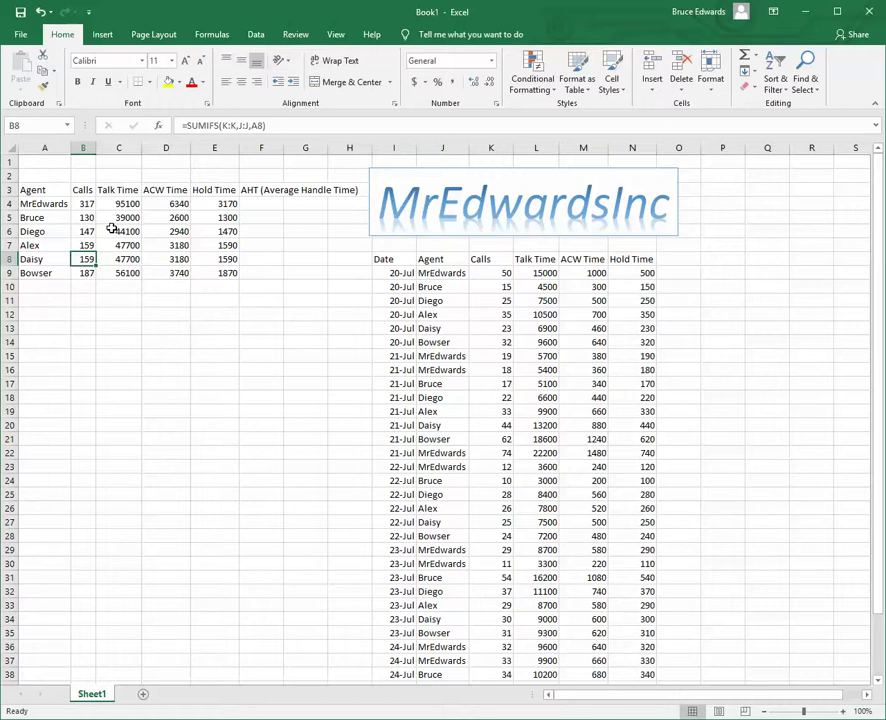
{"action": "left_click_drag", "start_coordinate": [122, 204], "coordinate": [222, 205]}
{"action": "left_click", "coordinate": [171, 241]}
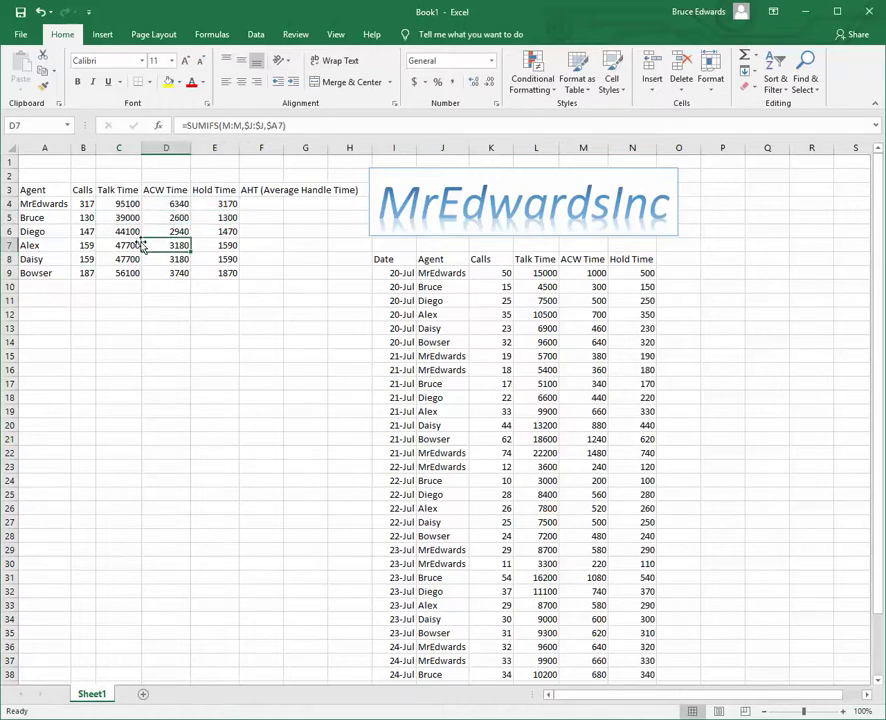
{"action": "left_click", "coordinate": [121, 200]}
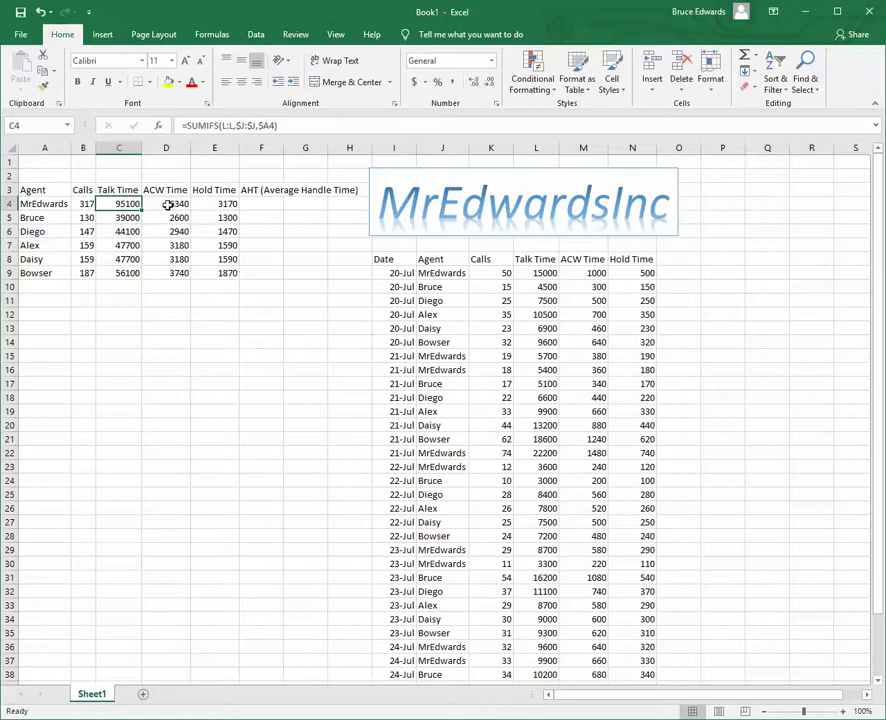
{"action": "left_click_drag", "start_coordinate": [178, 204], "coordinate": [182, 222]}
{"action": "left_click", "coordinate": [177, 204]}
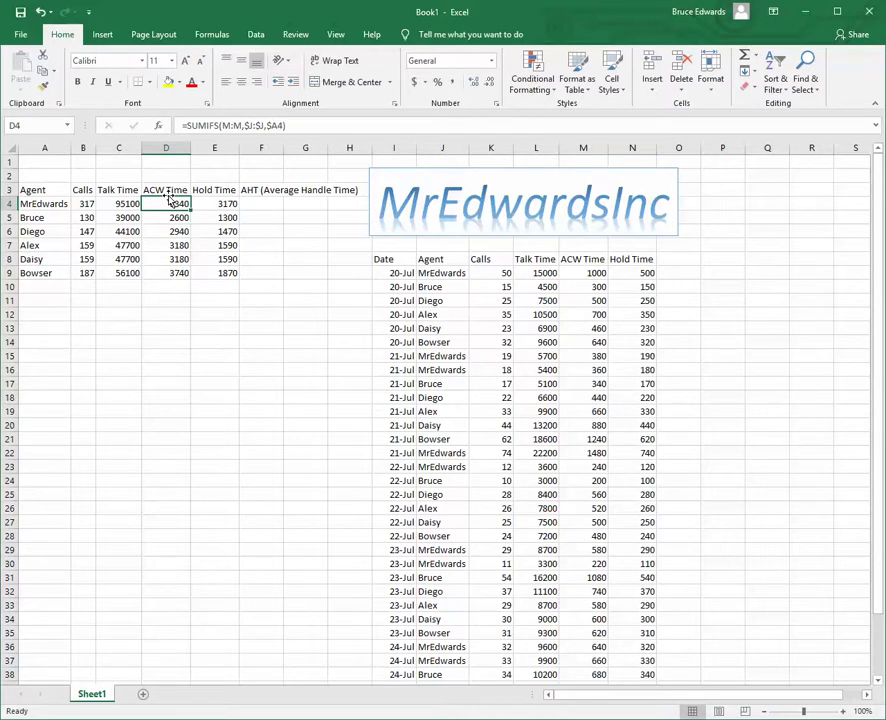
{"action": "left_click", "coordinate": [229, 199]}
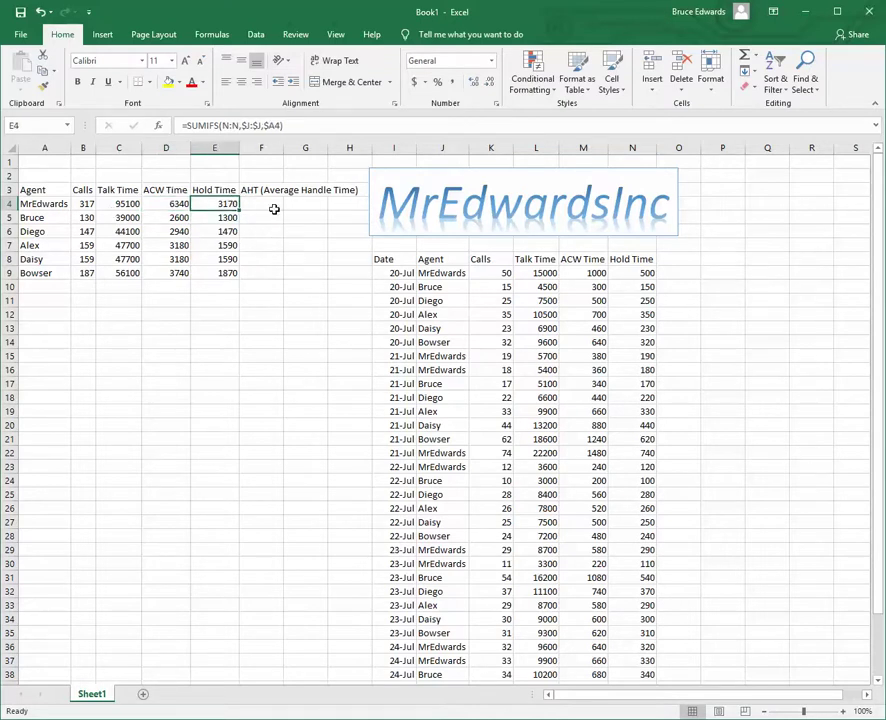
Step: Enter =(SUM(C4:E4)/B4) in F4 to calculate the first agent's average handle time, and review the formula
{"action": "left_click", "coordinate": [274, 209]}
{"action": "type", "text": "="}
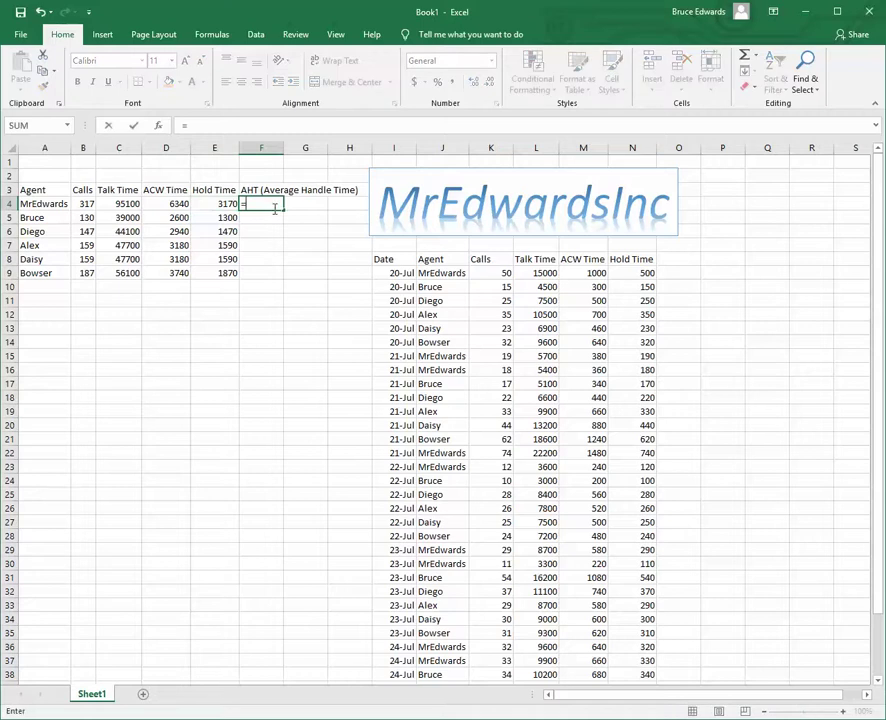
{"action": "type", "text": "(sum("}
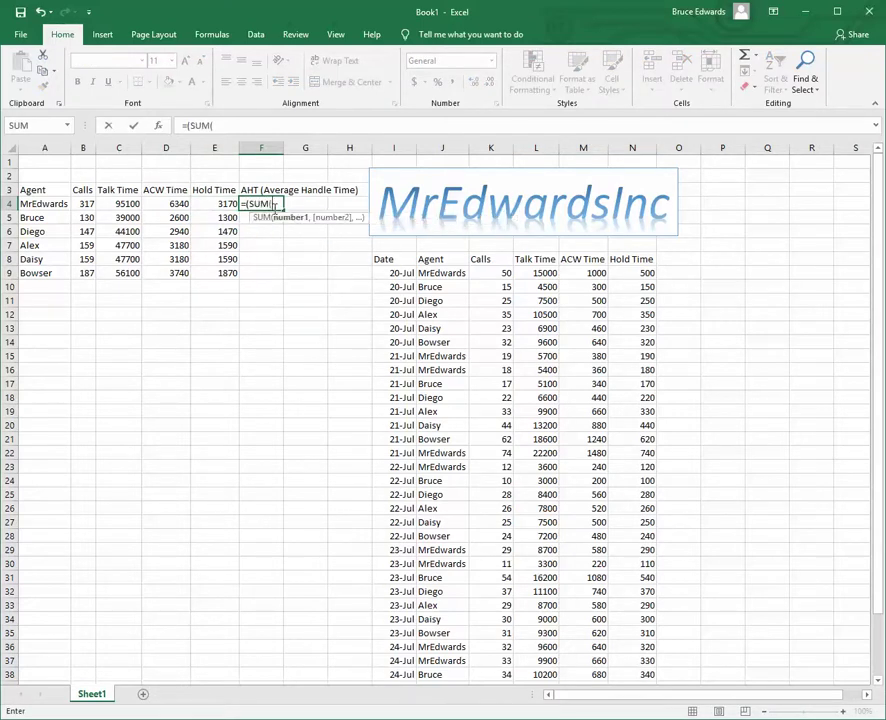
{"action": "left_click_drag", "start_coordinate": [130, 206], "coordinate": [208, 204]}
{"action": "type", "text": ")/"}
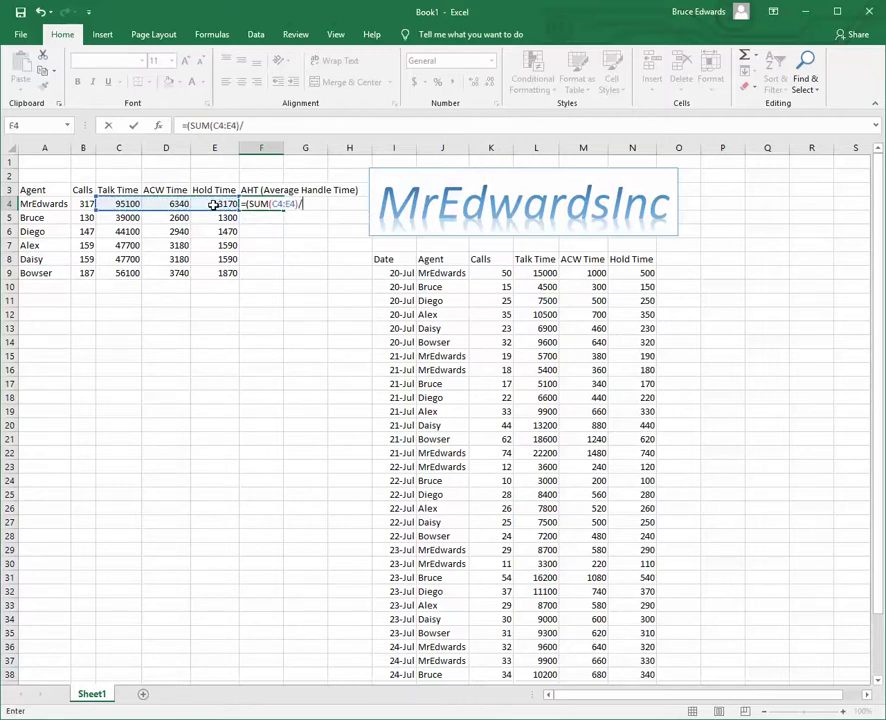
{"action": "left_click", "coordinate": [85, 204]}
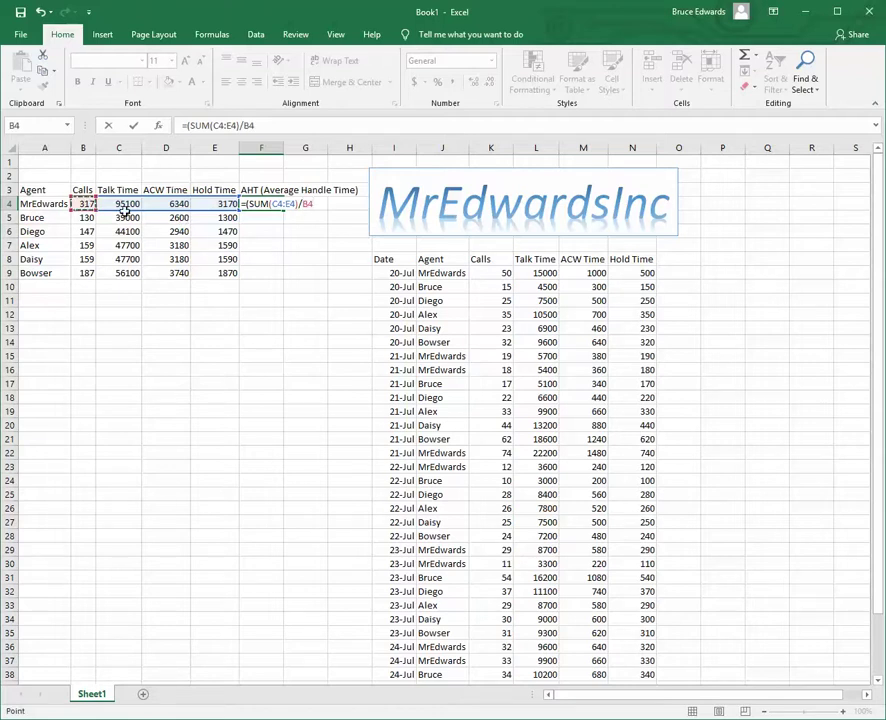
{"action": "key", "text": "Return"}
{"action": "key", "text": "Return"}
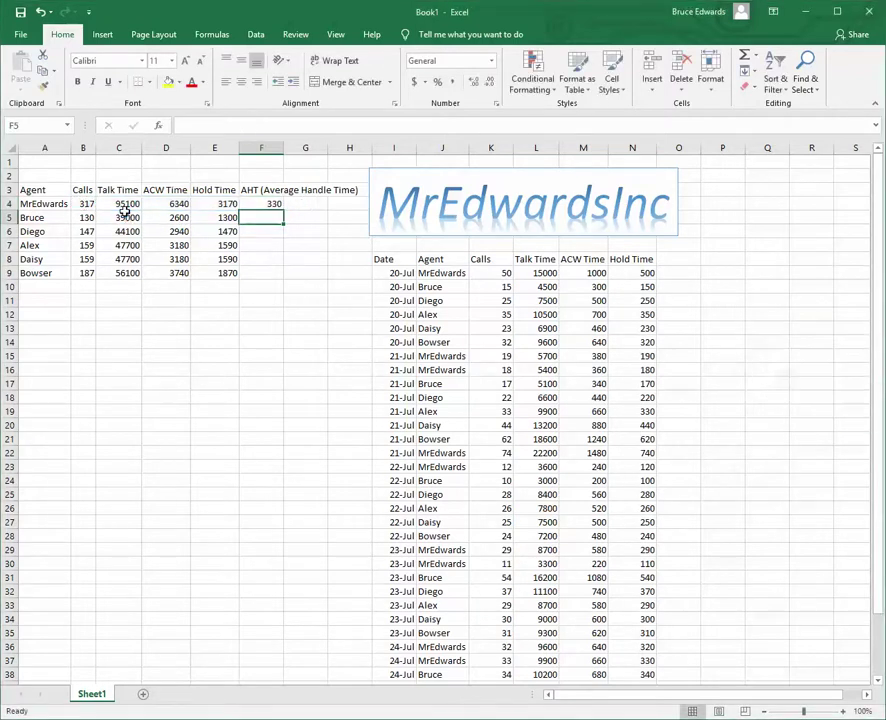
{"action": "left_click", "coordinate": [266, 203]}
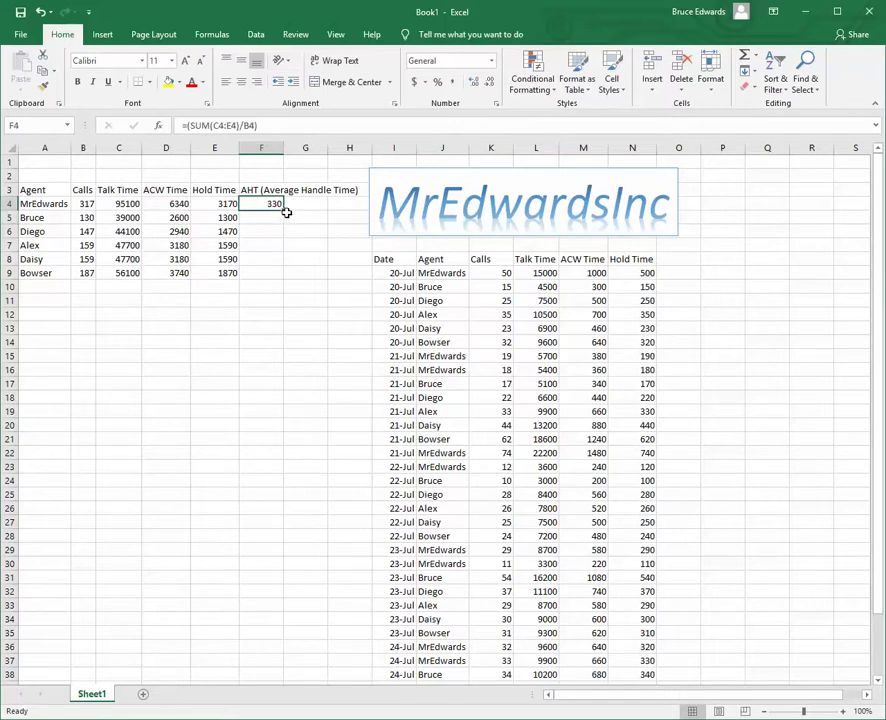
Step: Copy the average handle time formula from F4 down to F9, and inspect the Talk Time, ACW Time and Hold Time formulas in row 12
{"action": "left_click_drag", "start_coordinate": [285, 212], "coordinate": [286, 283]}
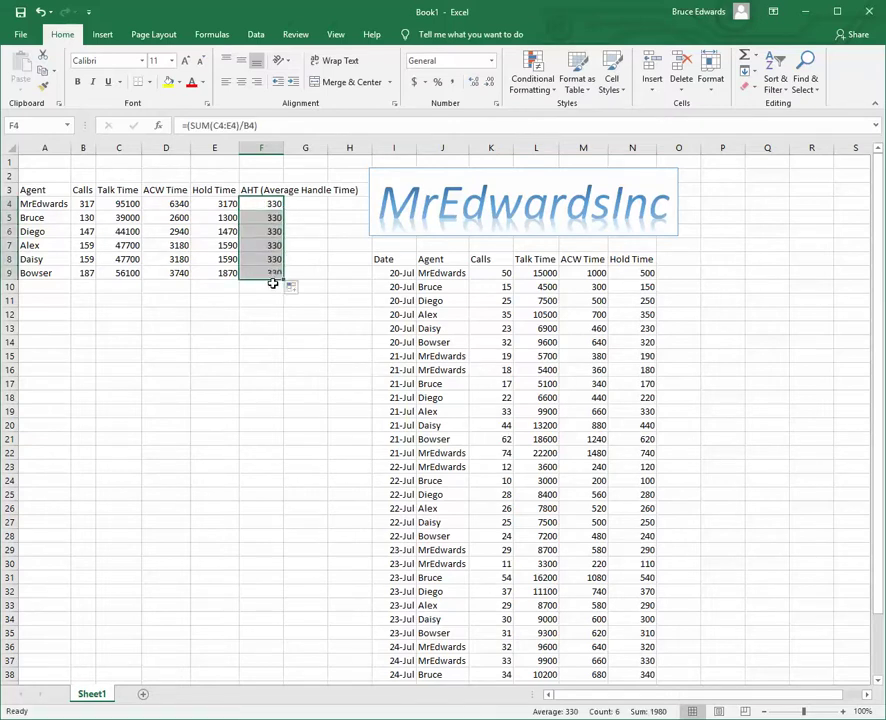
{"action": "left_click", "coordinate": [536, 314]}
{"action": "type", "text": "=K12*300"}
{"action": "key", "text": "ctrl+Return"}
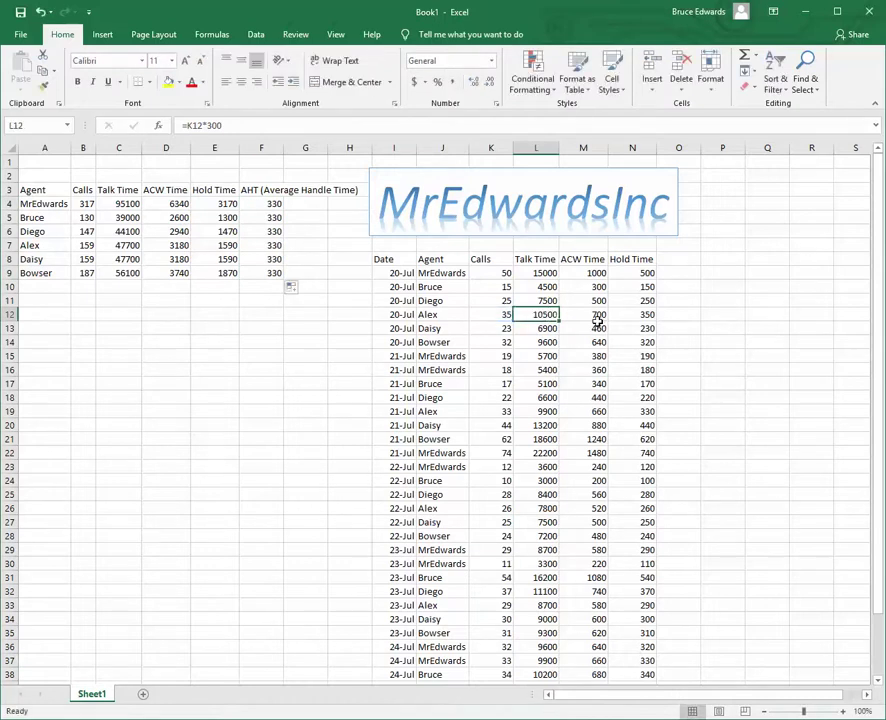
{"action": "left_click", "coordinate": [593, 314]}
{"action": "type", "text": "=K12*20"}
{"action": "left_click", "coordinate": [634, 314]}
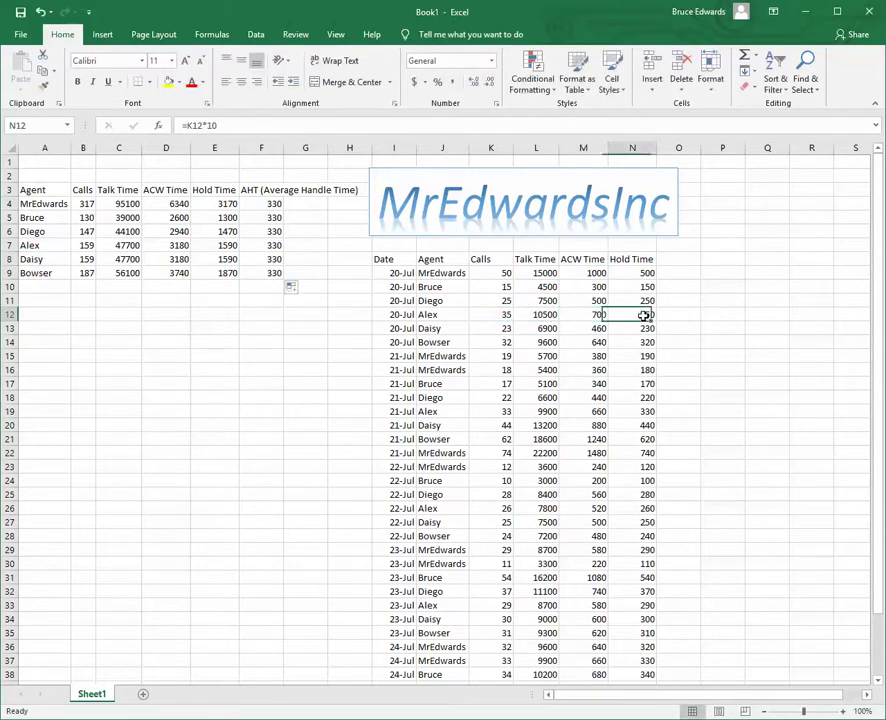
Step: Clear the copied average handle time formulas from F5:F9, keeping only the one in F4
{"action": "left_click", "coordinate": [263, 267]}
{"action": "left_click_drag", "start_coordinate": [263, 265], "coordinate": [267, 220]}
{"action": "key", "text": "Delete"}
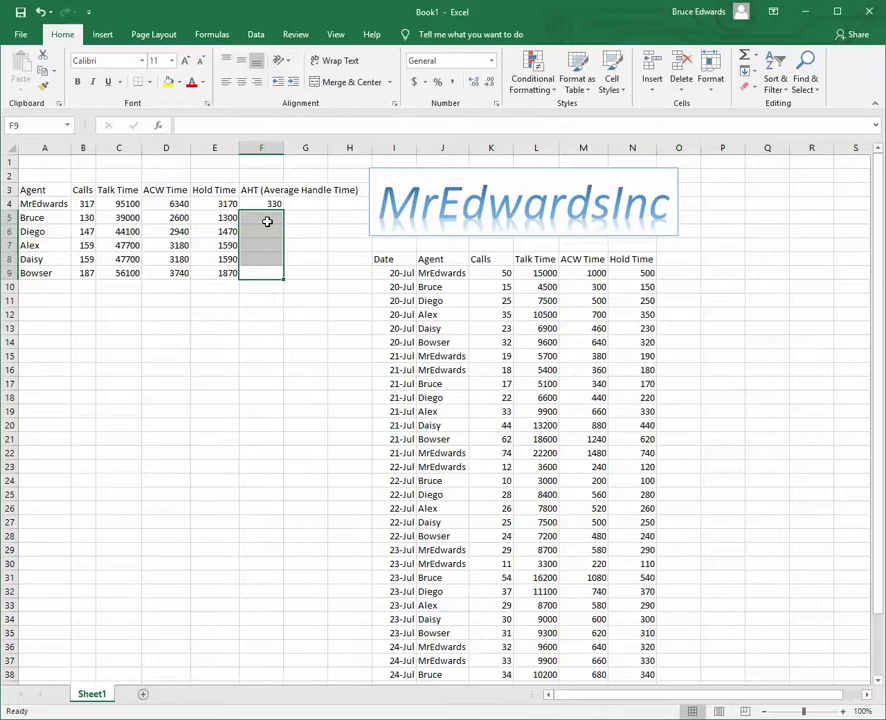
{"action": "left_click", "coordinate": [255, 247]}
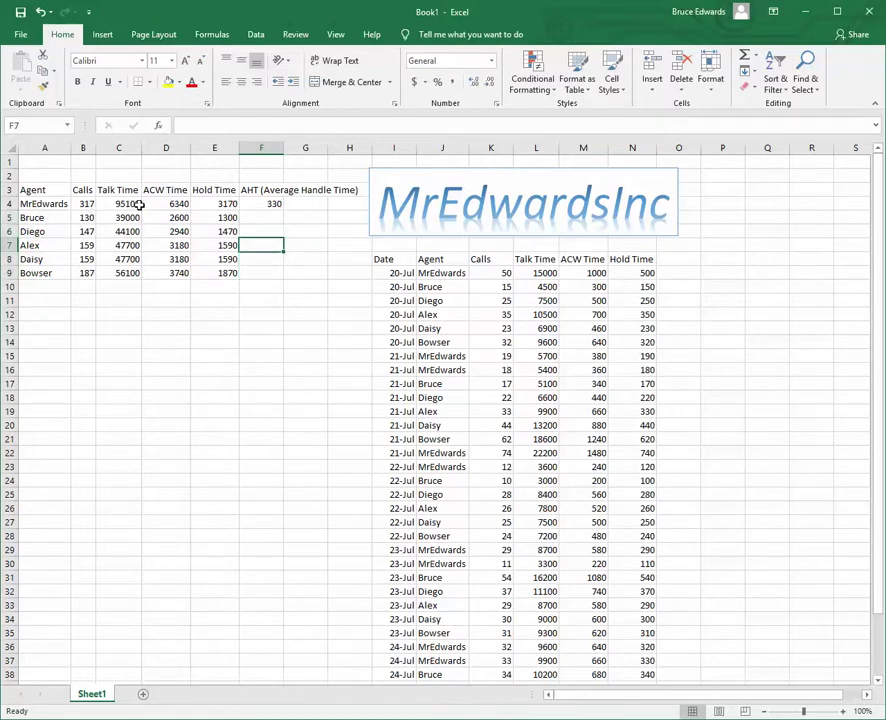
Step: Enter =F4/60 in G4 to convert the first agent's average handle time from seconds to minutes
{"action": "left_click_drag", "start_coordinate": [134, 205], "coordinate": [203, 203]}
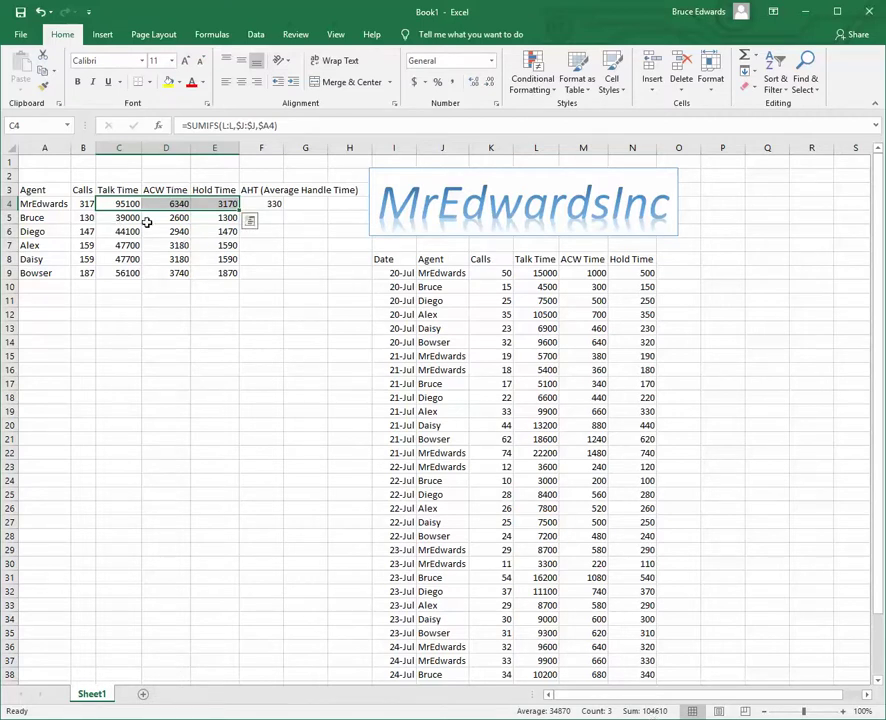
{"action": "left_click", "coordinate": [90, 204]}
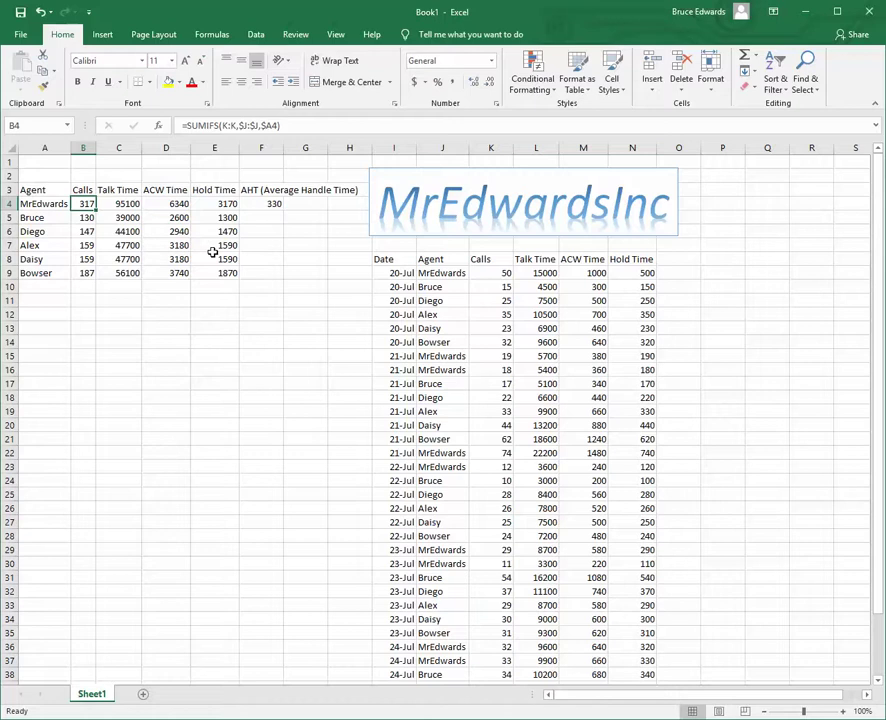
{"action": "left_click", "coordinate": [266, 242]}
{"action": "left_click", "coordinate": [272, 203]}
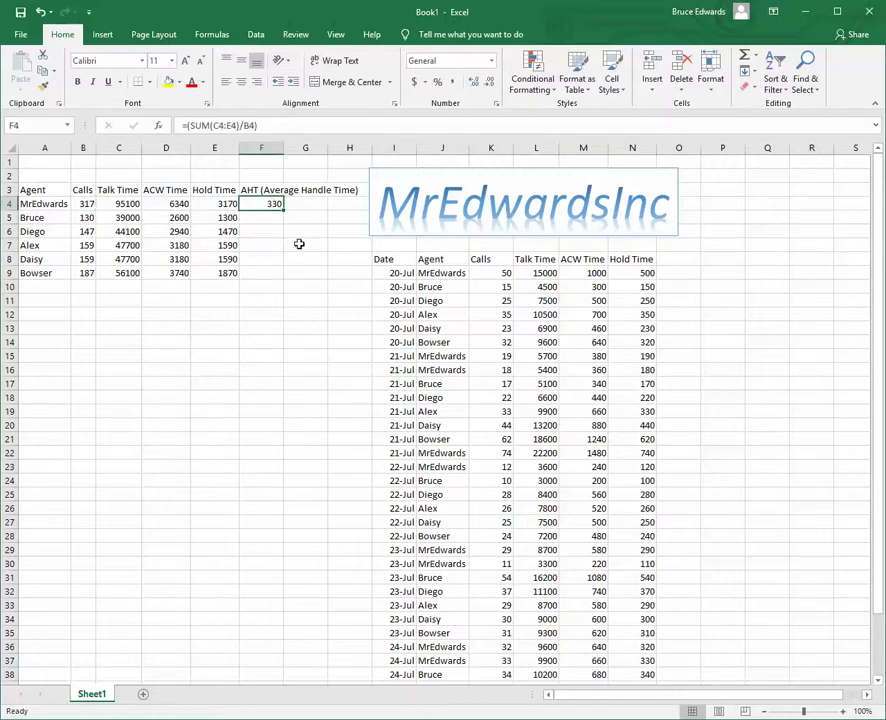
{"action": "left_click", "coordinate": [305, 203]}
{"action": "type", "text": "="}
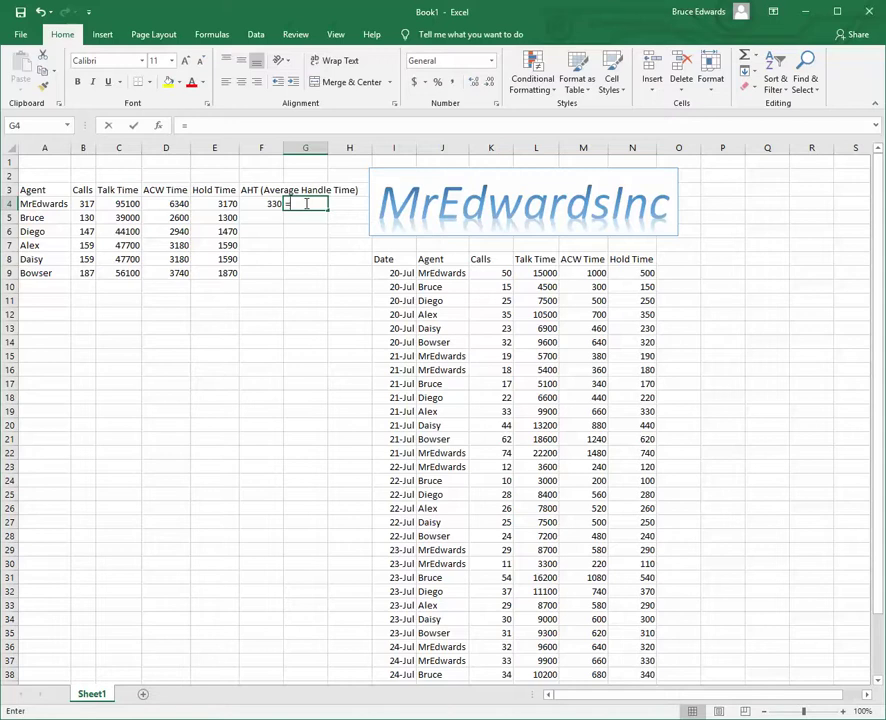
{"action": "type", "text": "/60"}
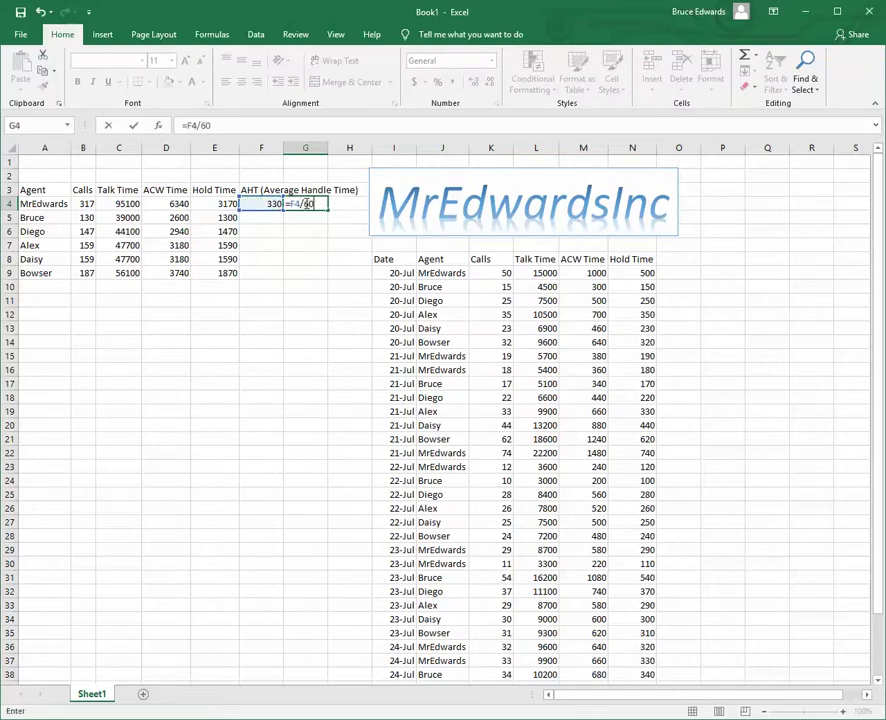
{"action": "key", "text": "Return"}
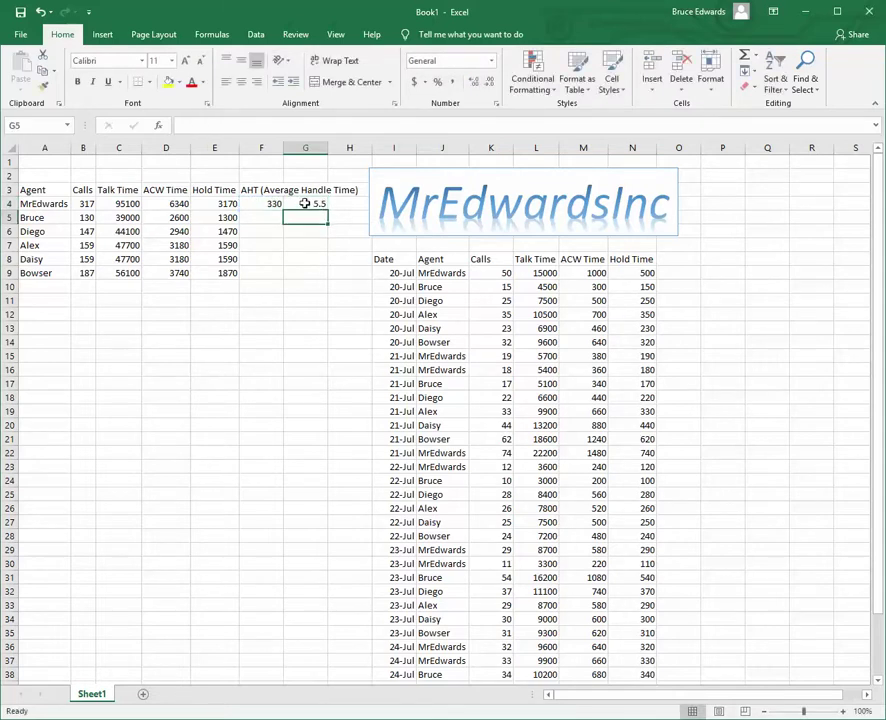
{"action": "left_click", "coordinate": [298, 203]}
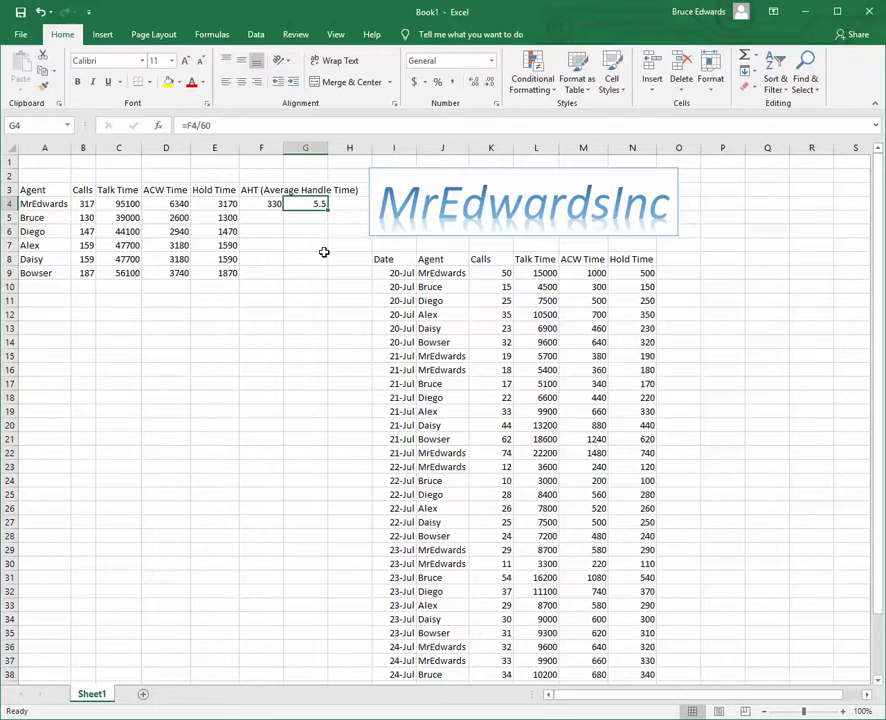
Step: Examine the summary table's totals alongside the individual Calls and Talk Time entries in the source data
{"action": "left_click", "coordinate": [84, 204]}
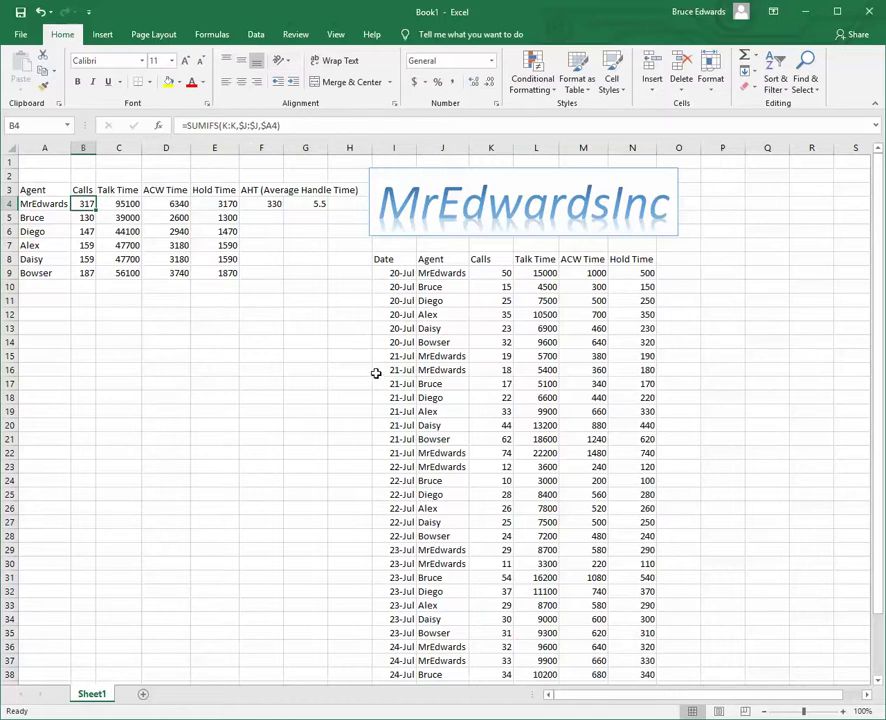
{"action": "left_click", "coordinate": [480, 369]}
{"action": "left_click", "coordinate": [535, 370]}
{"action": "left_click", "coordinate": [498, 428]}
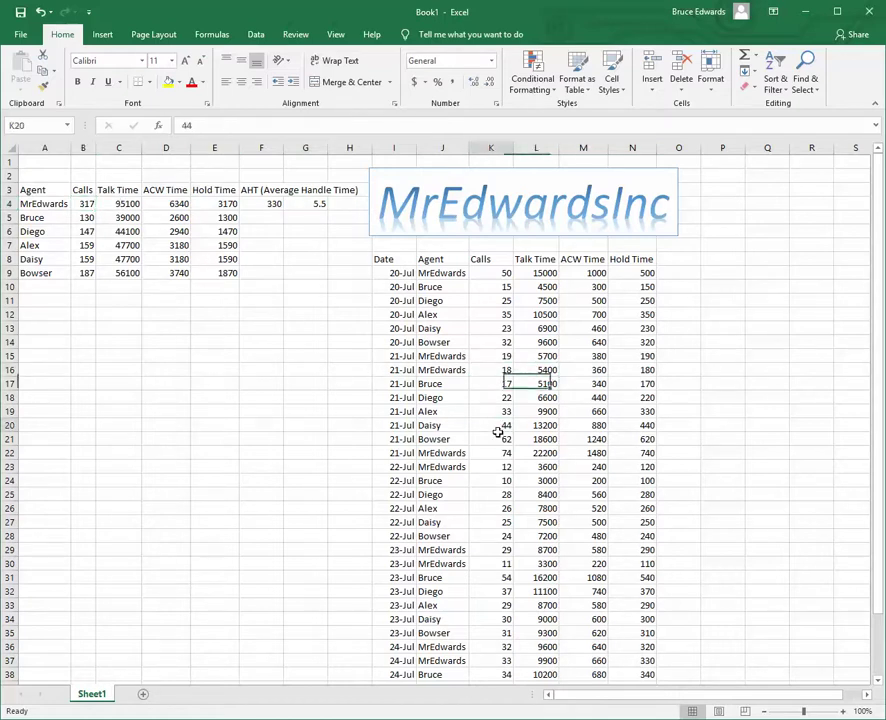
{"action": "left_click_drag", "start_coordinate": [498, 428], "coordinate": [502, 453]}
{"action": "left_click", "coordinate": [548, 453]}
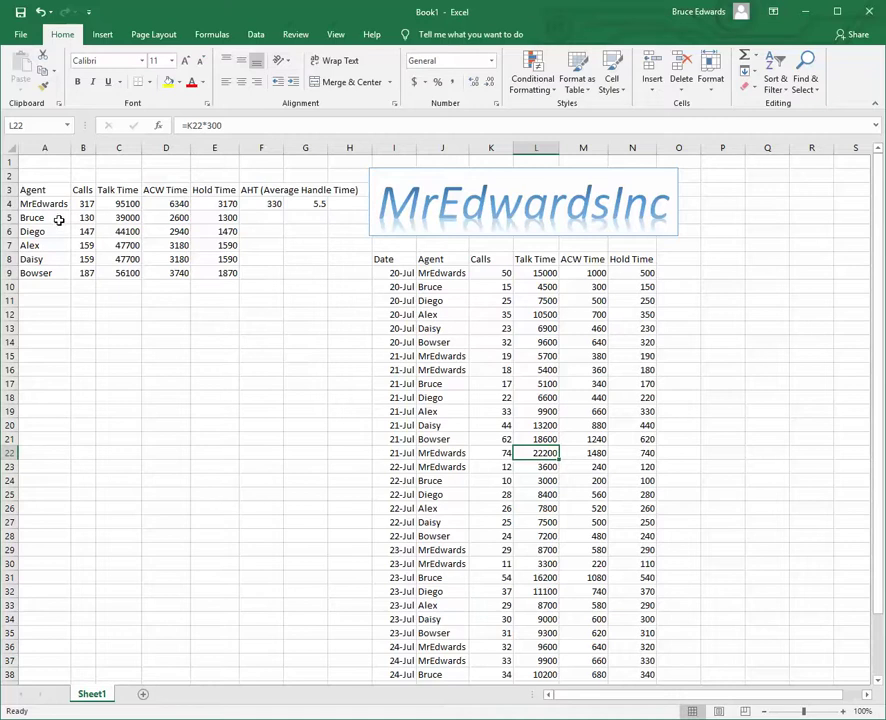
{"action": "left_click_drag", "start_coordinate": [40, 203], "coordinate": [118, 287]}
{"action": "left_click", "coordinate": [182, 327]}
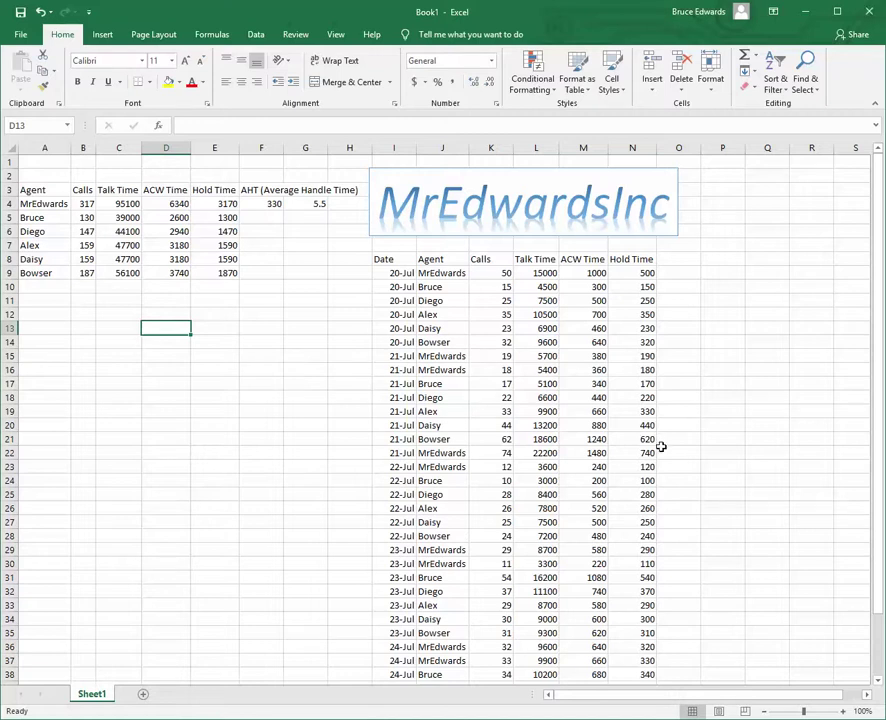
{"action": "left_click", "coordinate": [255, 299]}
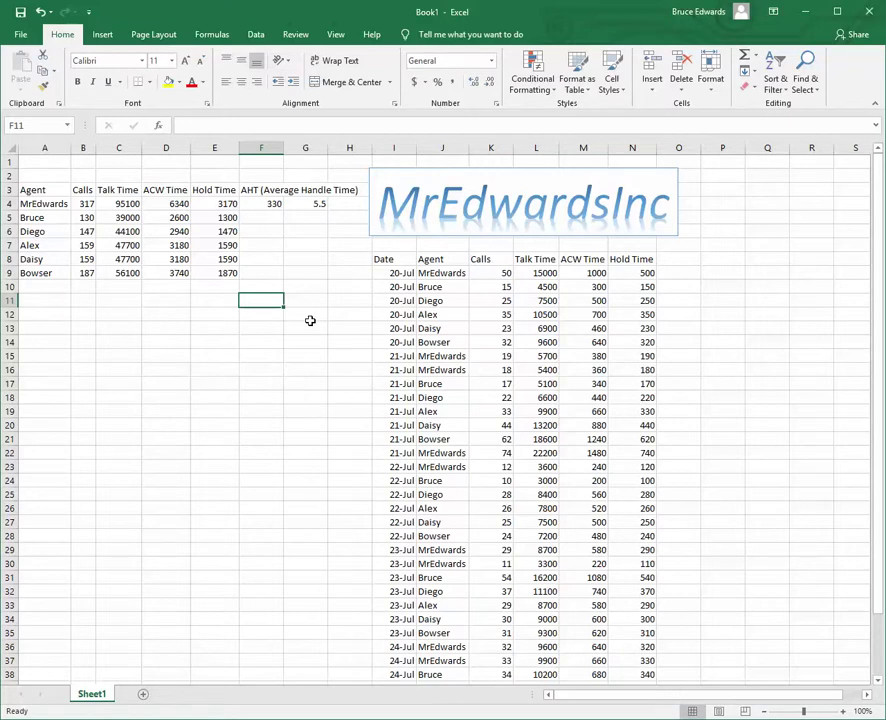
{"action": "left_click", "coordinate": [254, 204]}
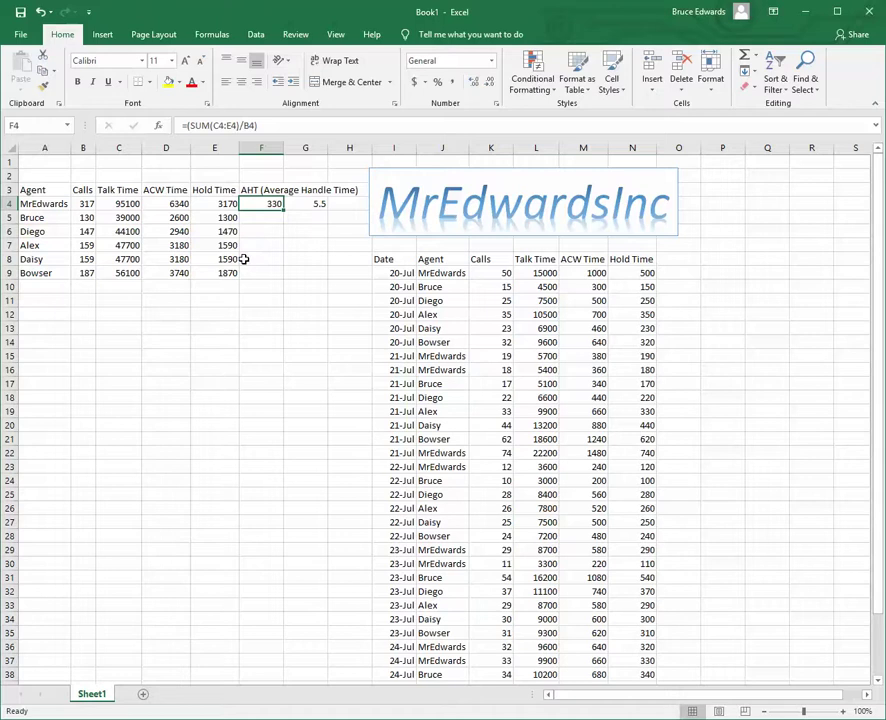
{"action": "left_click_drag", "start_coordinate": [668, 293], "coordinate": [722, 397]}
{"action": "left_click_drag", "start_coordinate": [456, 428], "coordinate": [536, 467]}
{"action": "left_click", "coordinate": [278, 344]}
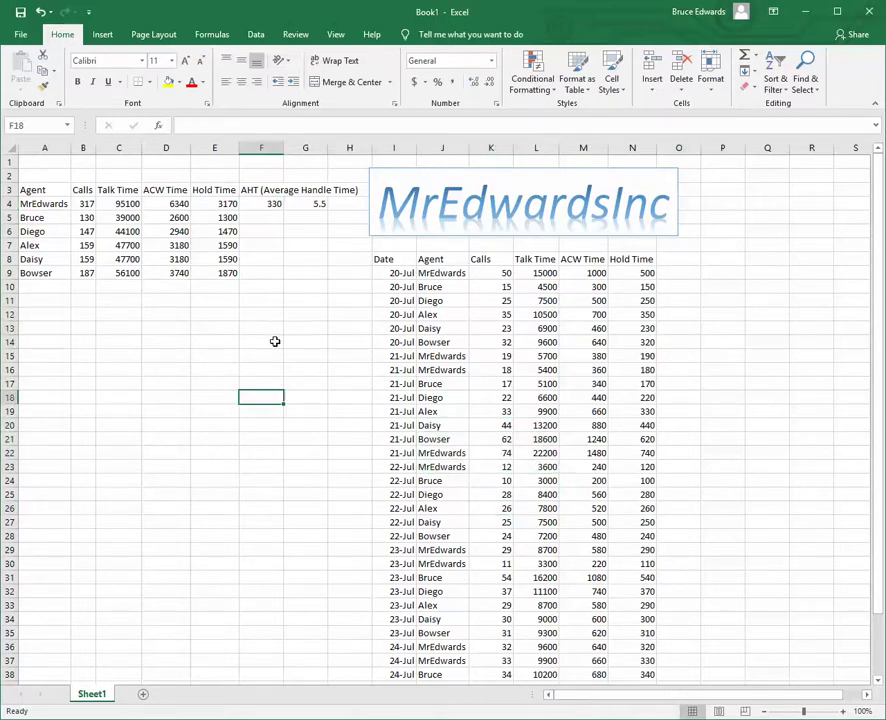
{"action": "key", "text": "Down"}
{"action": "key", "text": "Down"}
{"action": "key", "text": "Down"}
{"action": "key", "text": "Down"}
{"action": "left_click", "coordinate": [138, 331]}
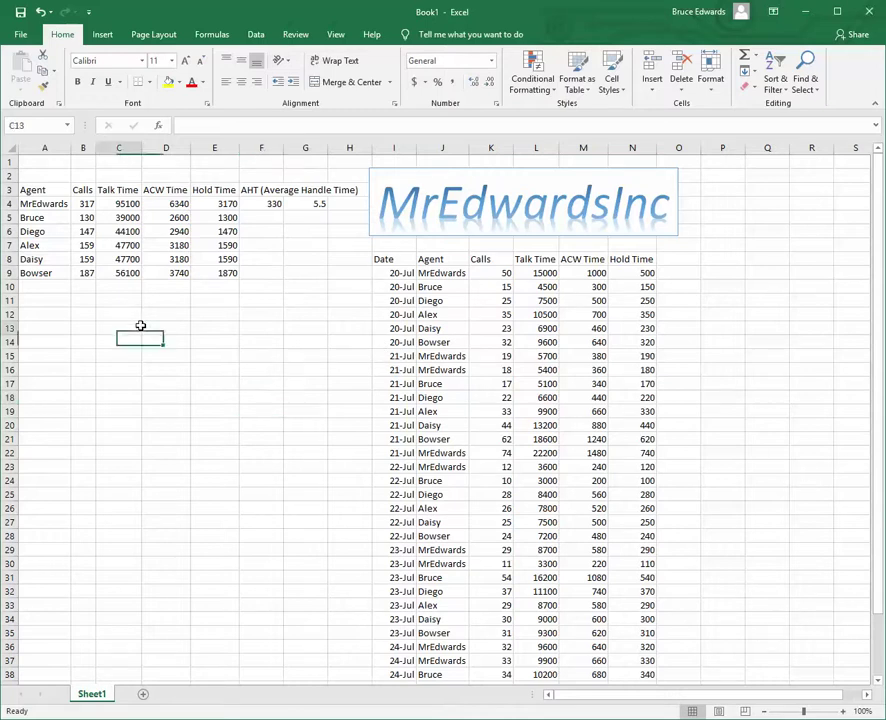
{"action": "left_click", "coordinate": [68, 204]}
{"action": "left_click", "coordinate": [112, 219]}
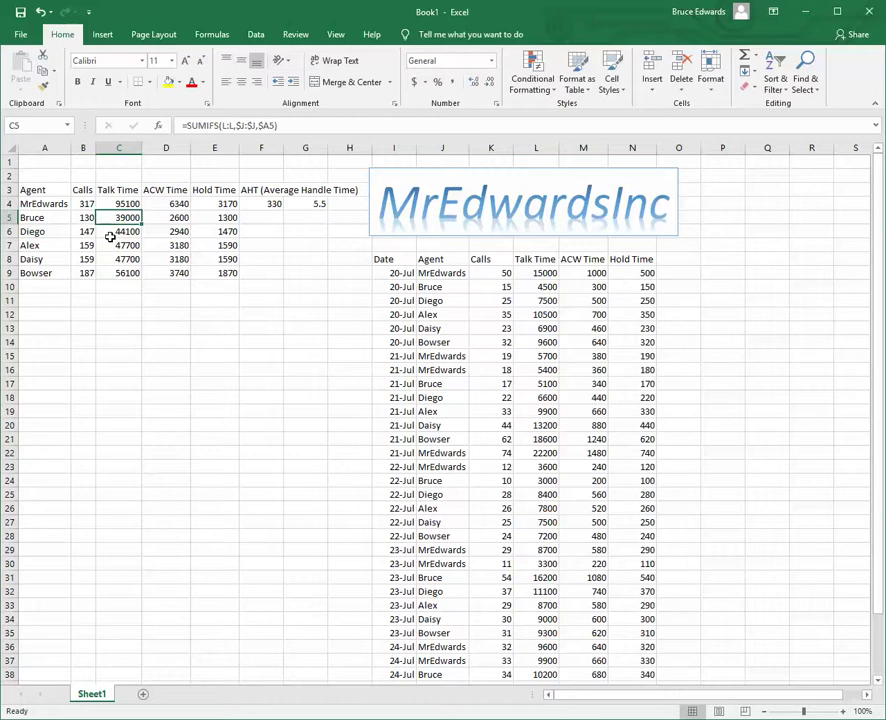